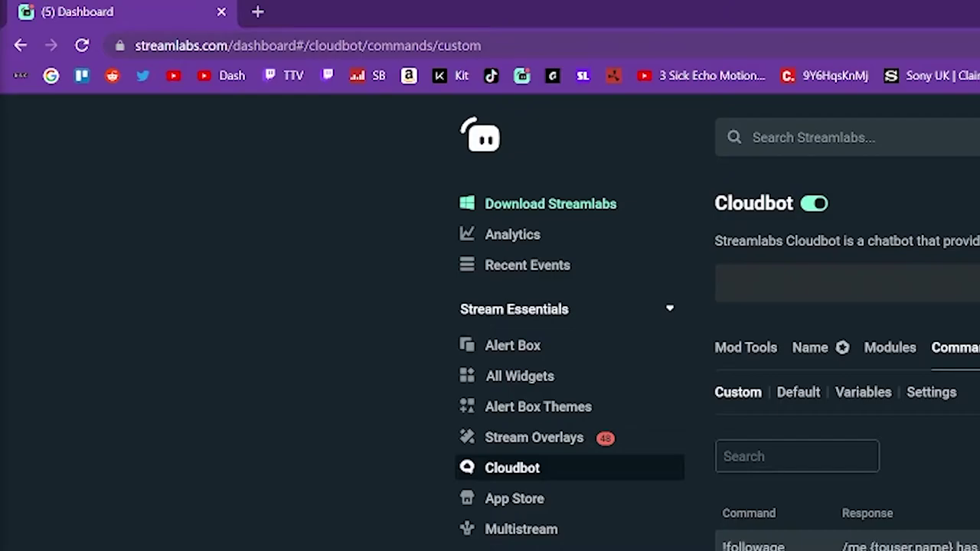
# Open the All Widgets gallery from the Streamlabs dashboard sidebar.
pyautogui.click(264, 47)
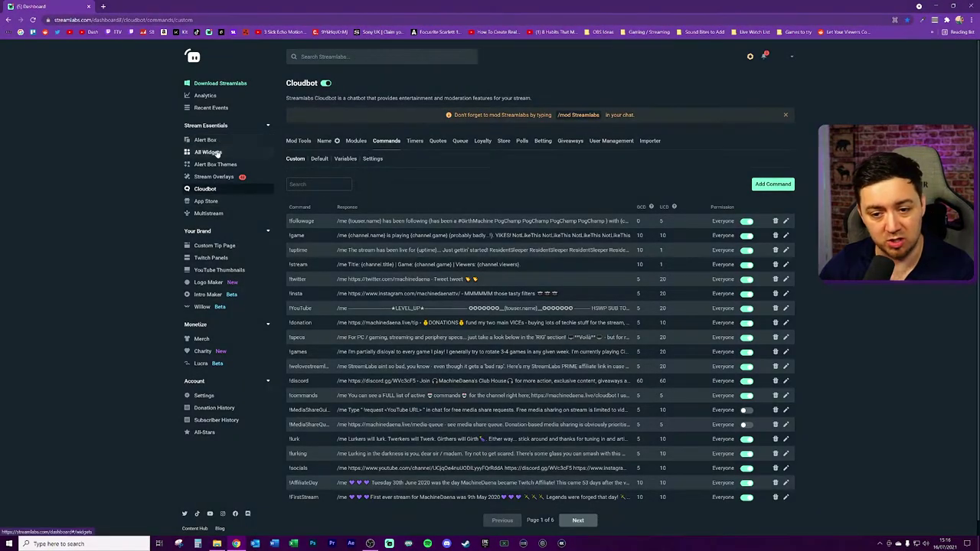
pyautogui.click(207, 152)
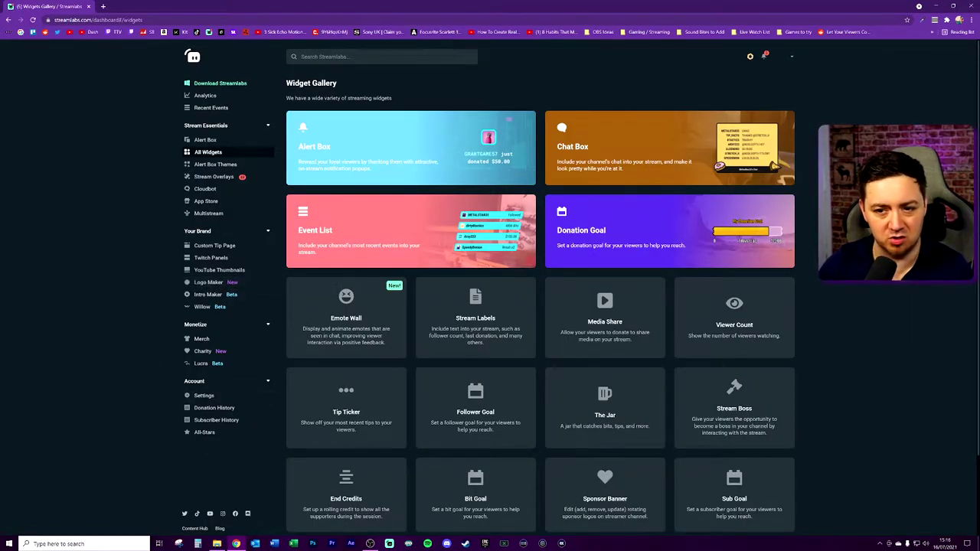
pyautogui.press('/')
pyautogui.press('Escape')
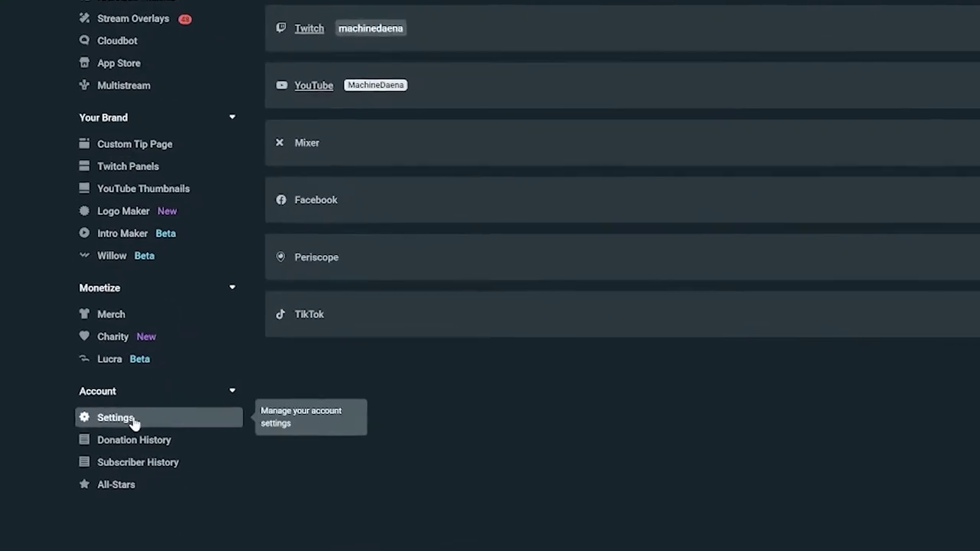
pyautogui.click(97, 422)
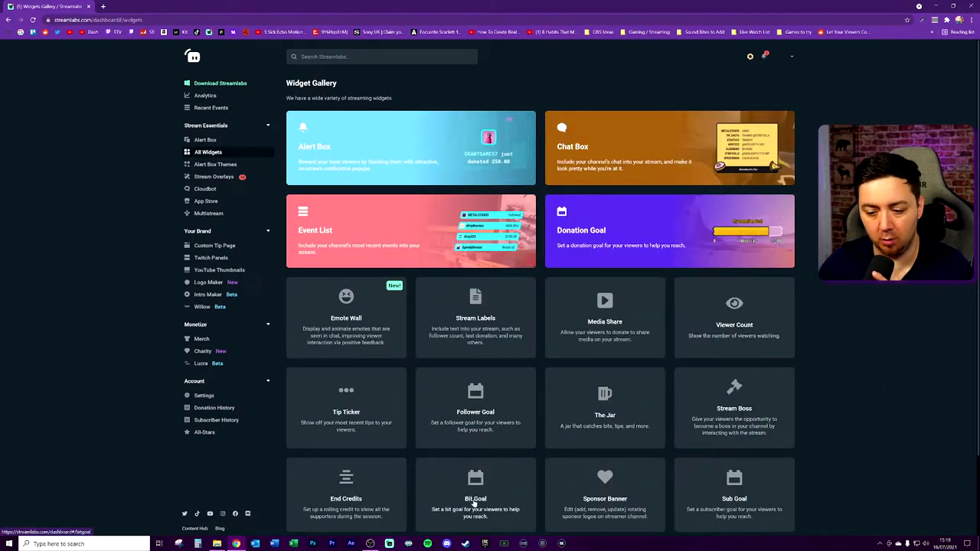
# Open the Bit Goal card from the Widget Gallery.
pyautogui.click(474, 499)
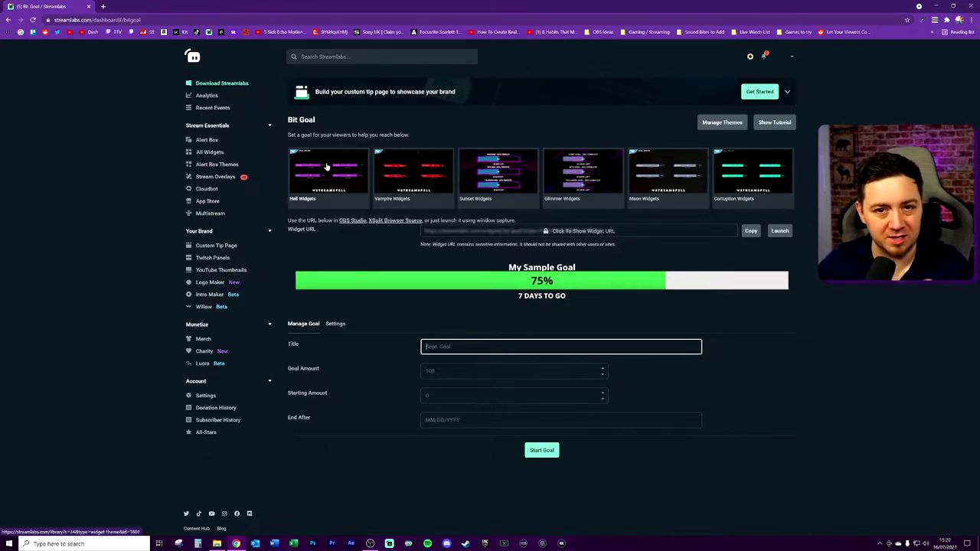
# On the Settings tab, set Custom HTML/CSS to Enabled and select all the HTML code.
pyautogui.click(335, 323)
pyautogui.scroll(-1, 490, 269)
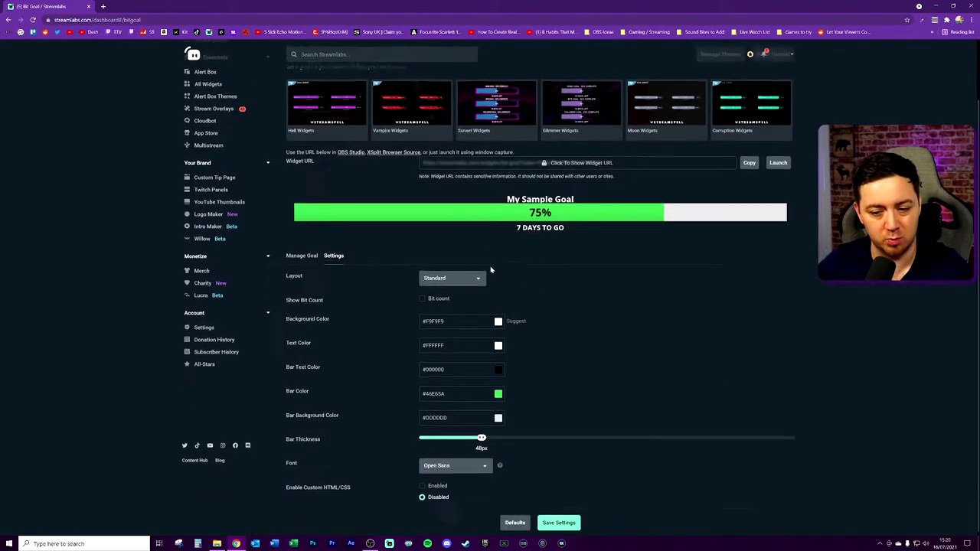
pyautogui.click(422, 485)
pyautogui.scroll(-3, 422, 486)
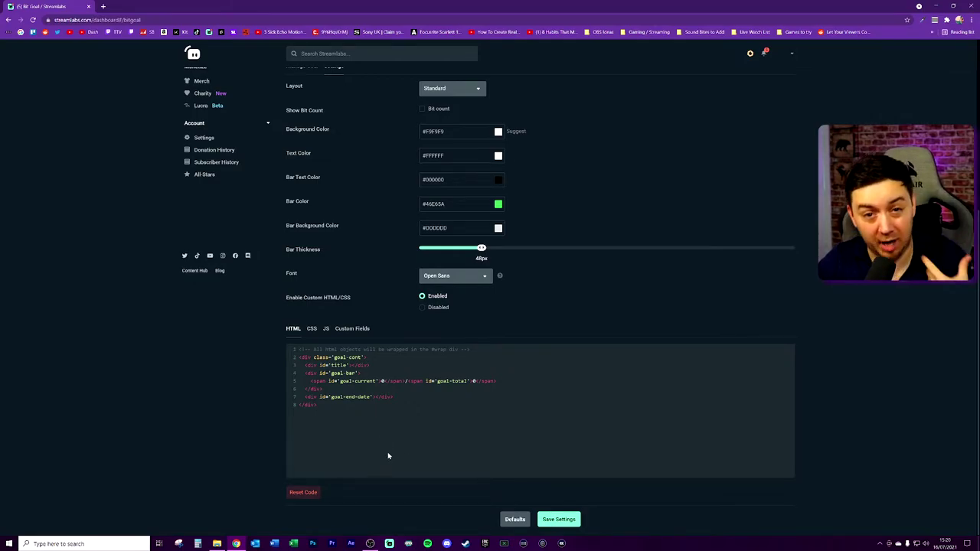
pyautogui.click(415, 457)
pyautogui.hotkey('ctrl', 'a')
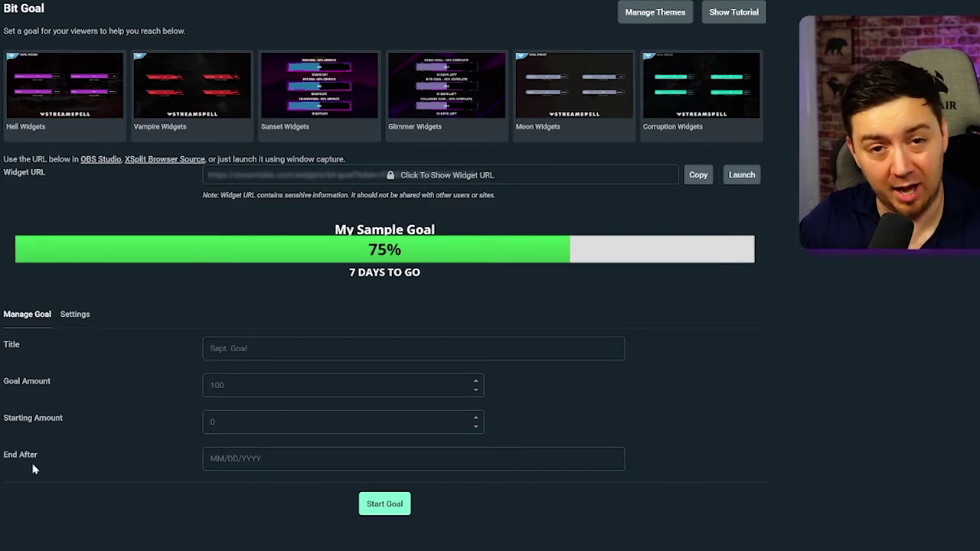
# Clear the goal title field and enter 'PC RIG GOAL'.
pyautogui.click(617, 354)
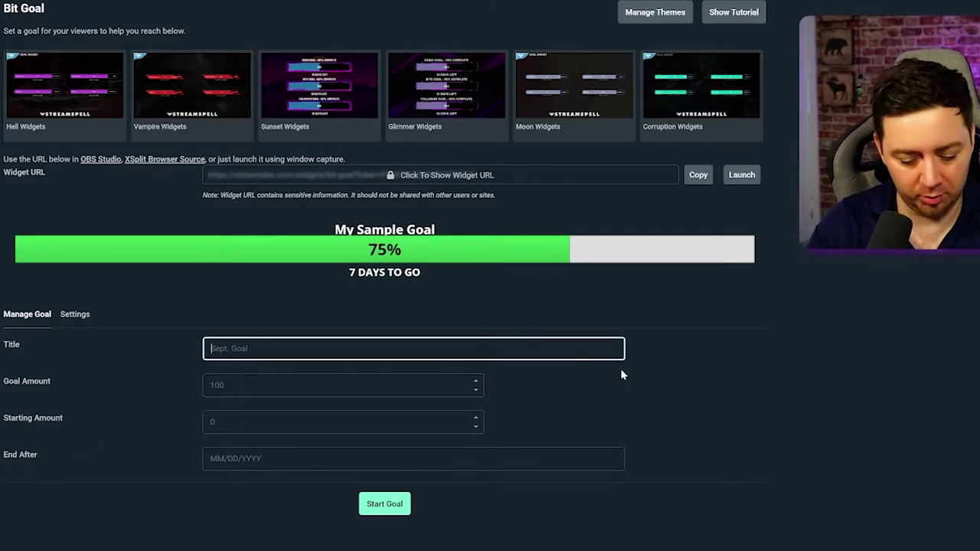
pyautogui.write('1000000000')
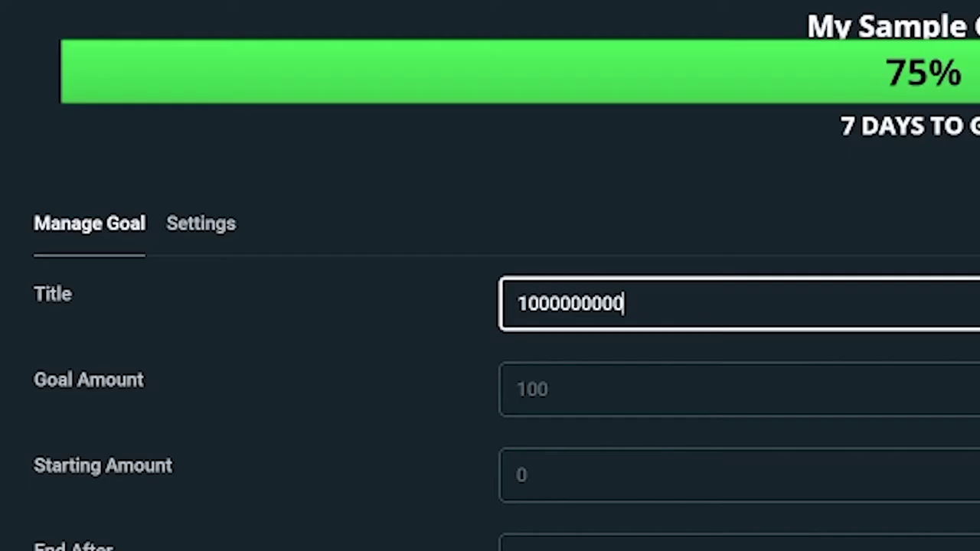
pyautogui.press('Left')
pyautogui.press('Left')
pyautogui.press('Left')
pyautogui.hotkey('shift', 'Left')
pyautogui.hotkey('shift', 'Left')
pyautogui.hotkey('shift', 'Left')
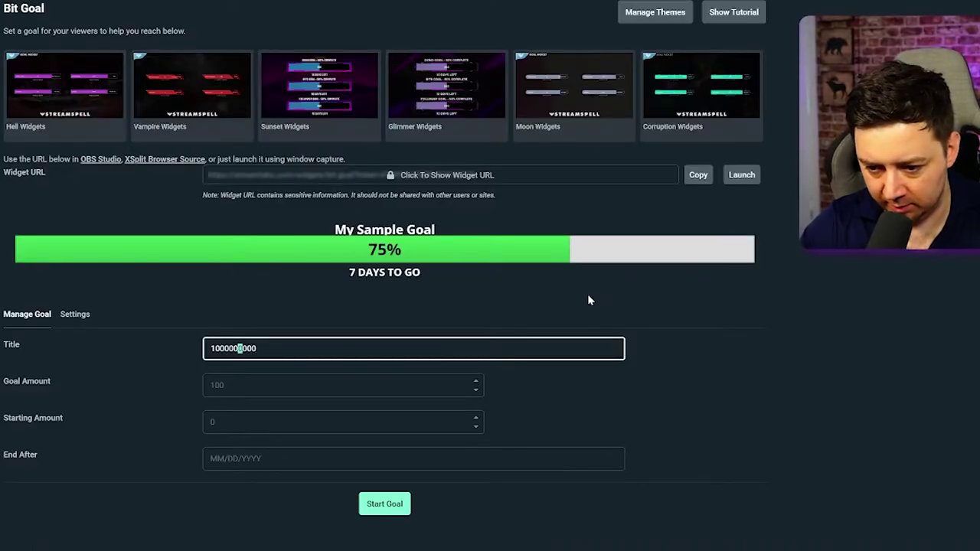
pyautogui.press('Right')
pyautogui.press('Right')
pyautogui.press('Right')
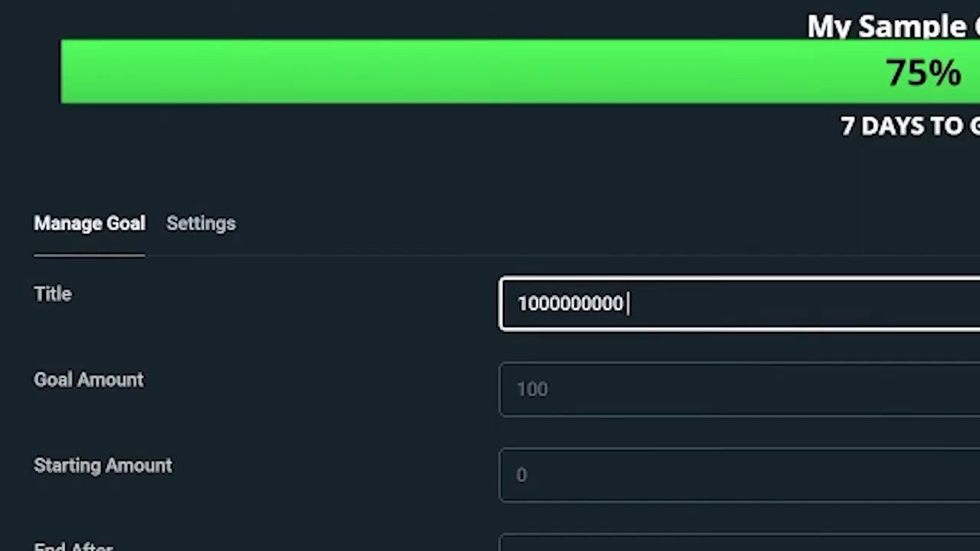
pyautogui.press('BackSpace')
pyautogui.press('BackSpace')
pyautogui.press('BackSpace')
pyautogui.press('BackSpace')
pyautogui.press('BackSpace')
pyautogui.press('BackSpace')
pyautogui.press('BackSpace')
pyautogui.press('BackSpace')
pyautogui.press('BackSpace')
pyautogui.press('BackSpace')
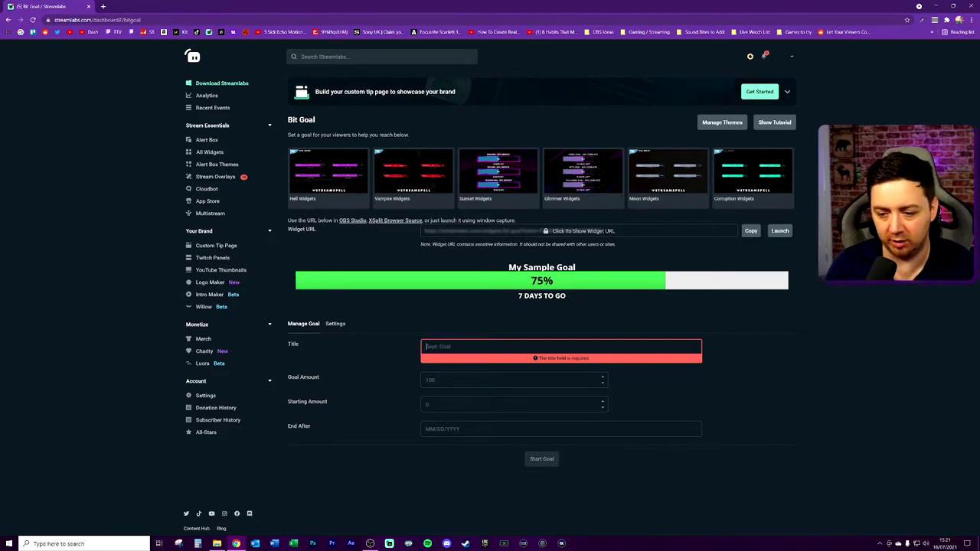
pyautogui.write('PC RIG GO')
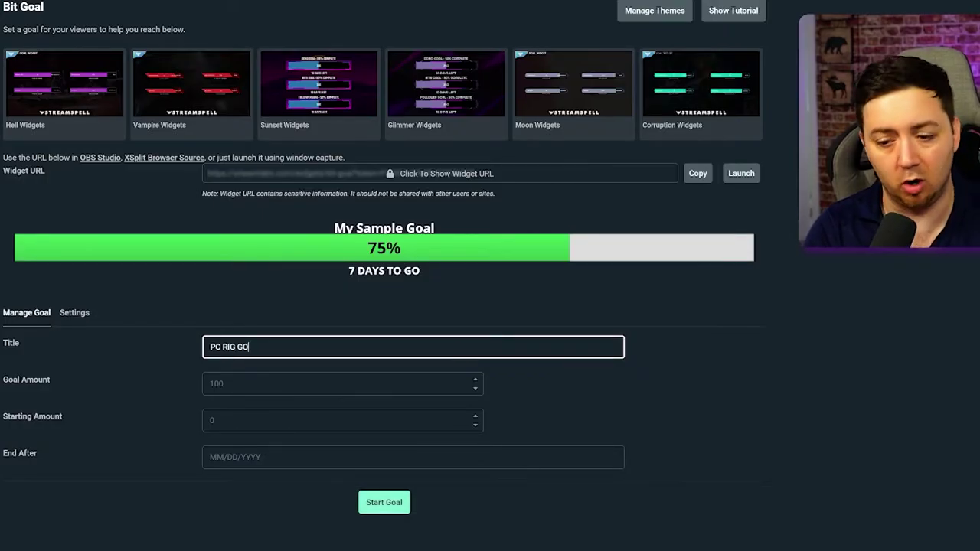
pyautogui.write('AL')
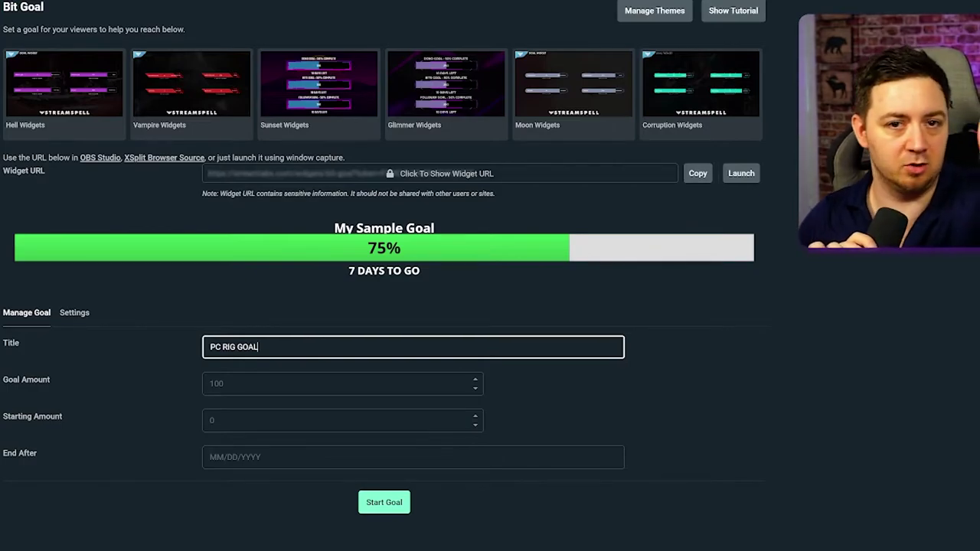
# Enter Goal Amount 100000, Starting Amount 20000 and end date 10/01/2021.
pyautogui.click(290, 373)
pyautogui.write('100000')
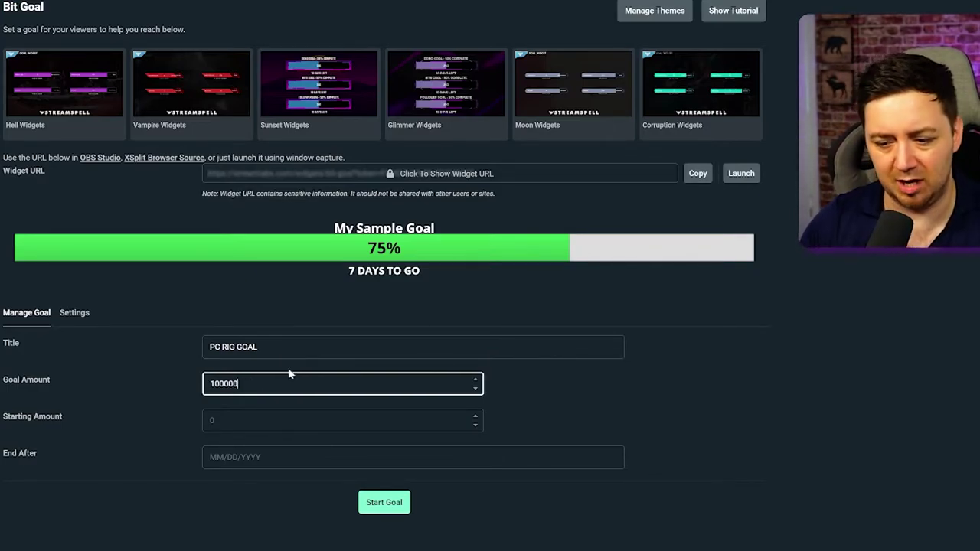
pyautogui.click(223, 413)
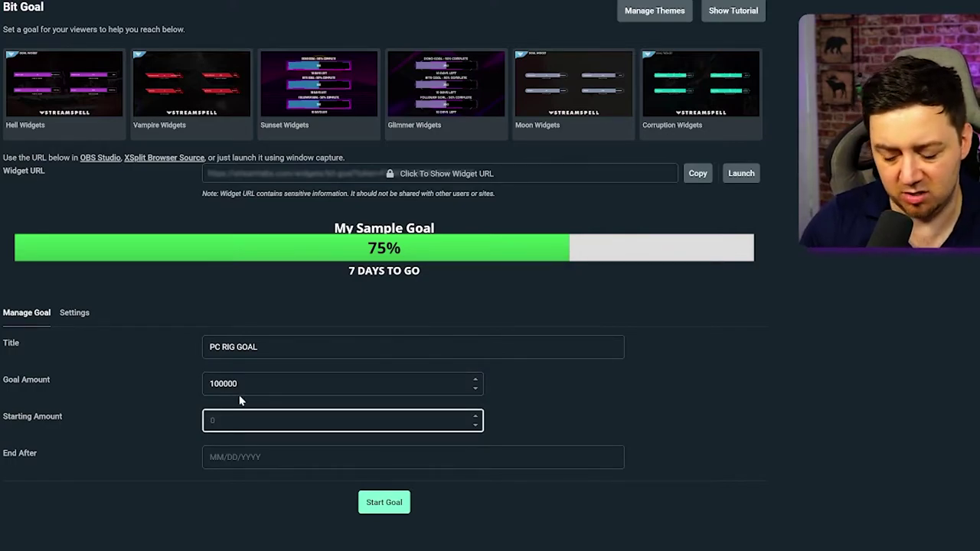
pyautogui.write('20000')
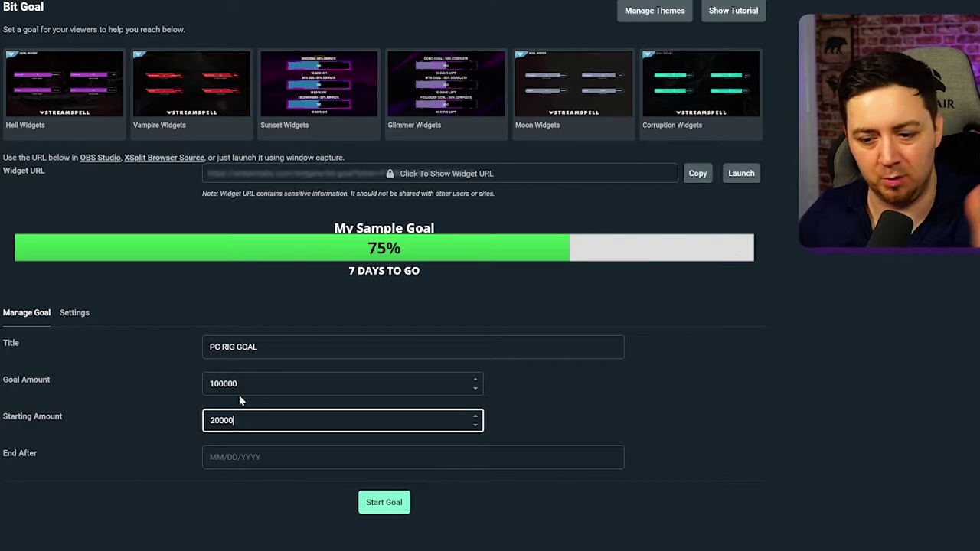
pyautogui.press('Tab')
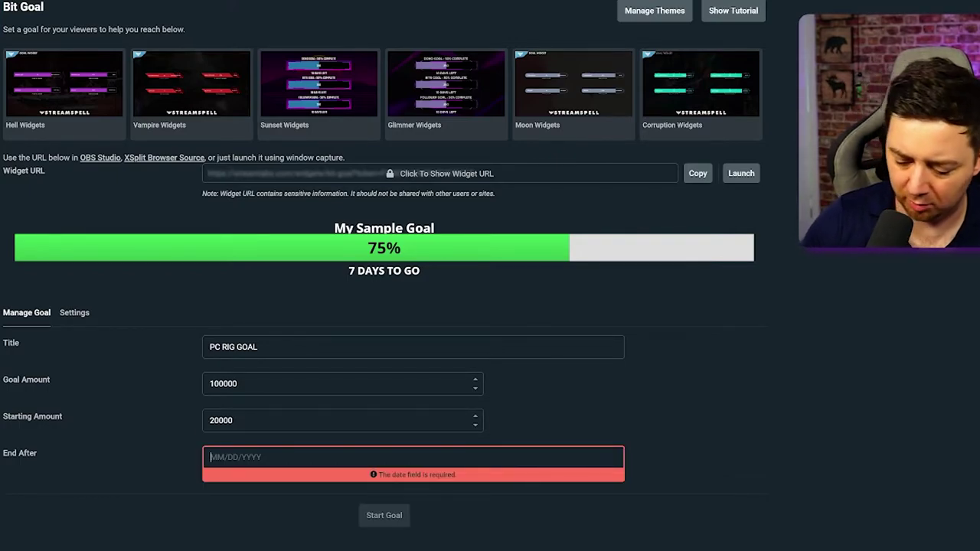
pyautogui.write('10')
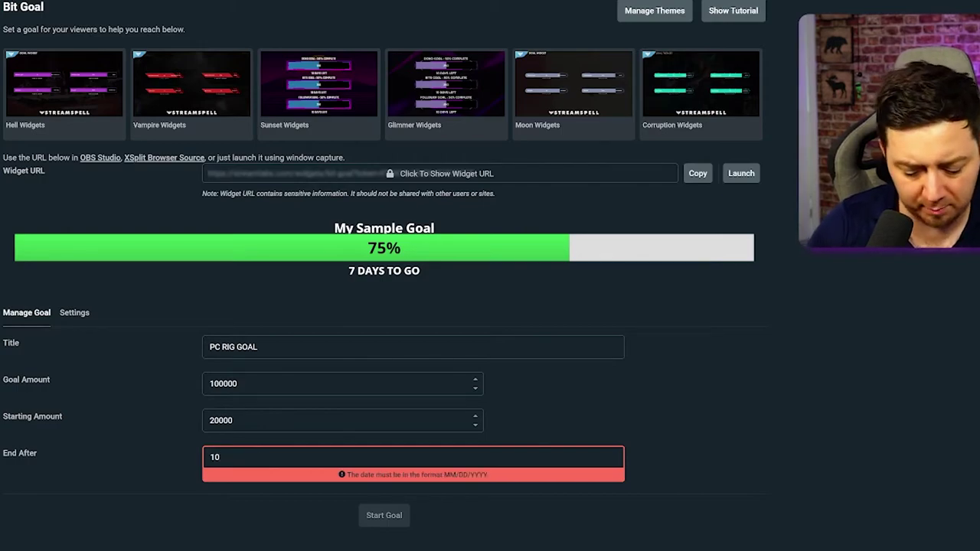
pyautogui.write('/01/2021')
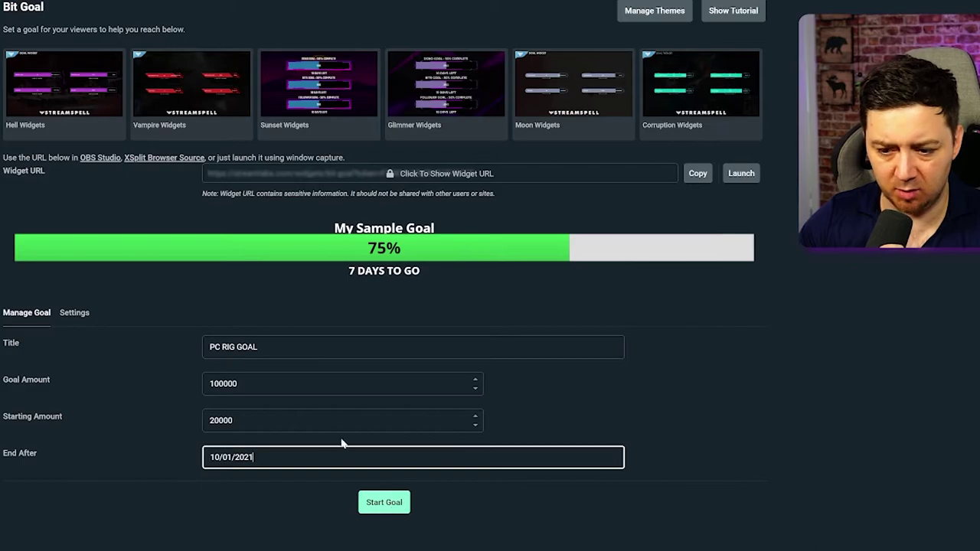
# Start the 100000-bit PC RIG GOAL with 20000 already counted, then show its Settings tab.
pyautogui.click(387, 499)
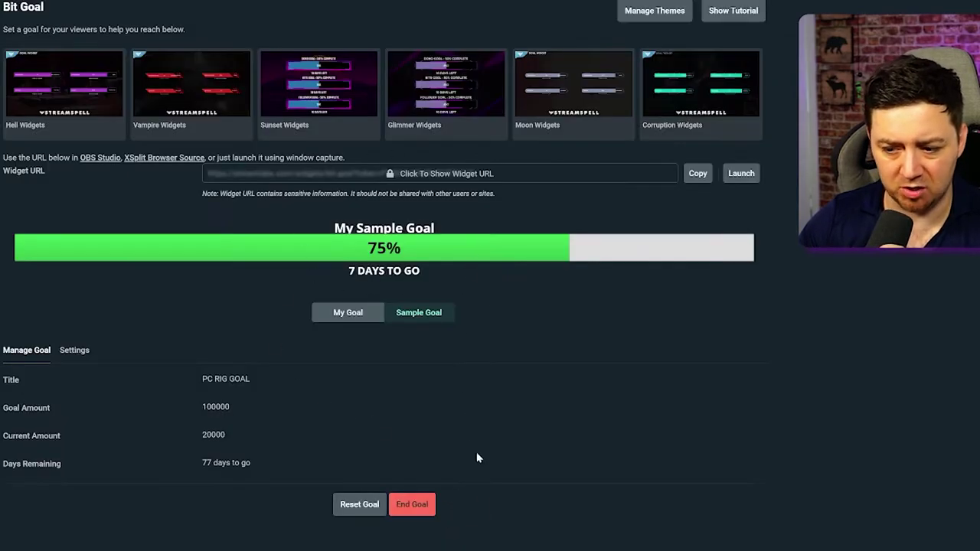
pyautogui.click(350, 313)
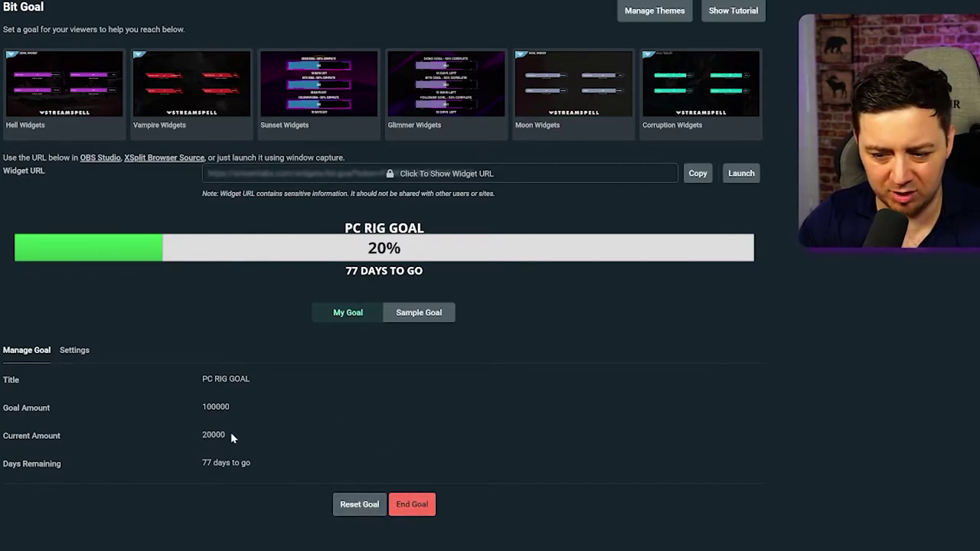
pyautogui.moveTo(230, 433); pyautogui.dragTo(167, 439)
pyautogui.write('0000')
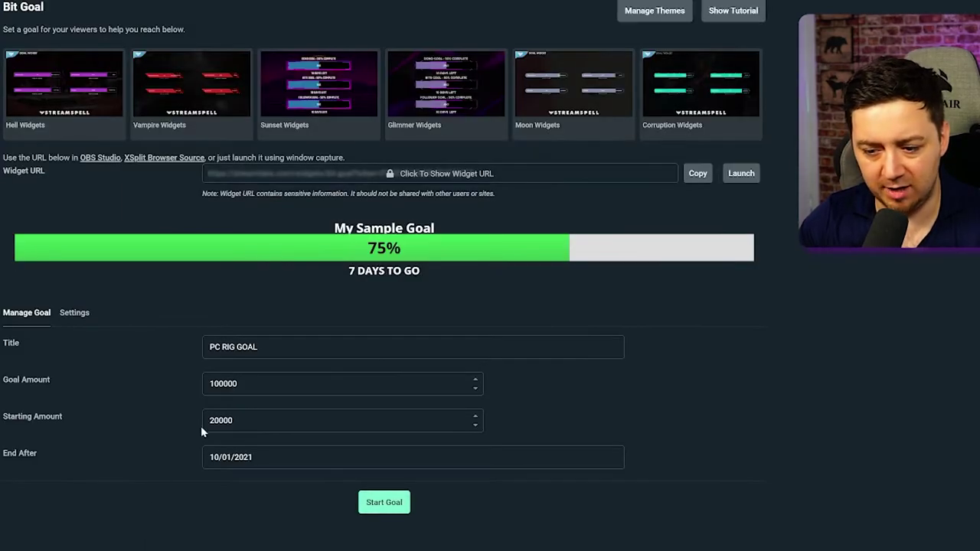
pyautogui.press('Return')
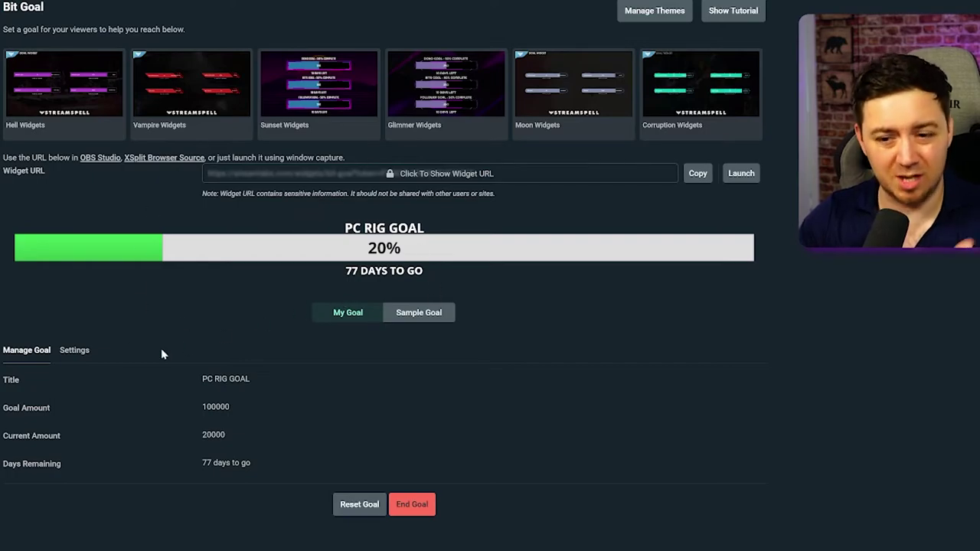
pyautogui.click(74, 351)
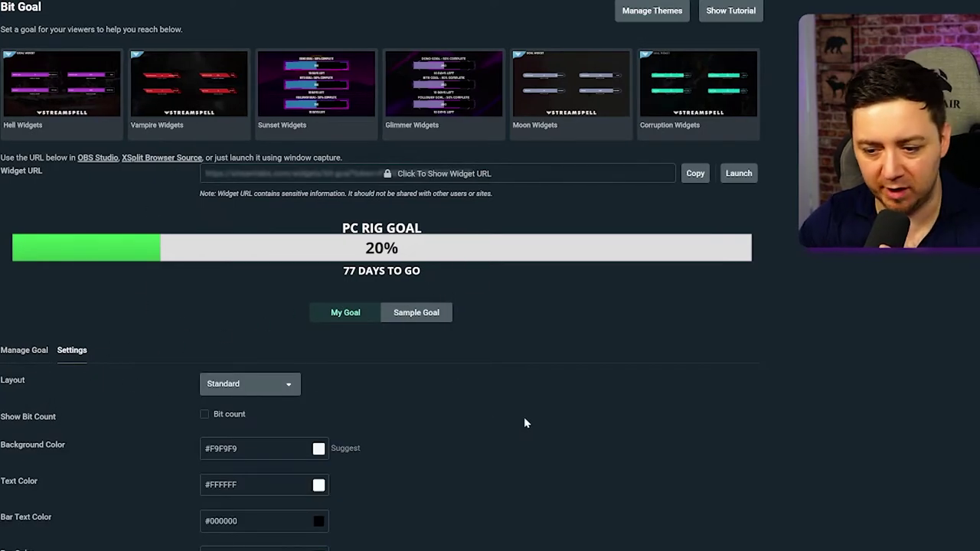
# Try the Layout options, switching between Condensed and Standard.
pyautogui.scroll(-1, 524, 416)
pyautogui.scroll(-1, 441, 410)
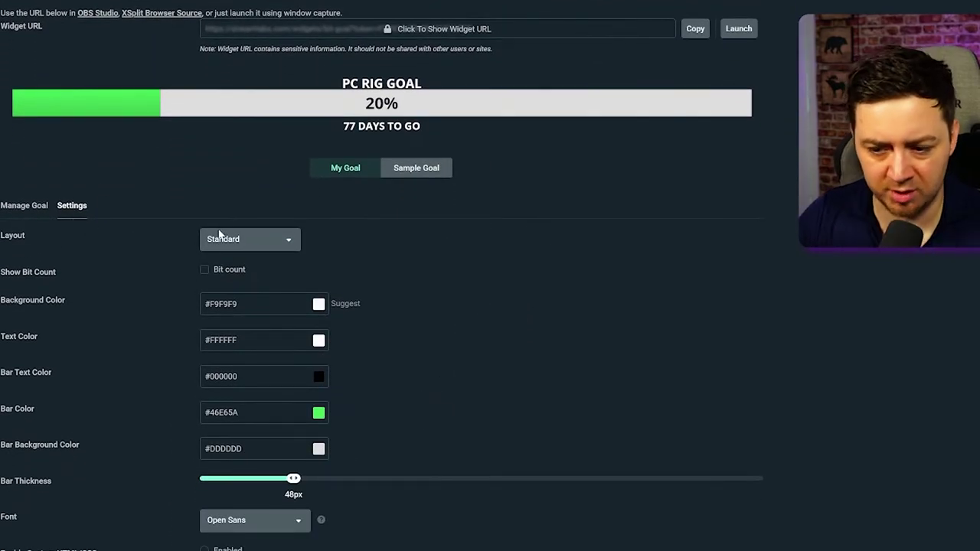
pyautogui.click(259, 243)
pyautogui.click(254, 285)
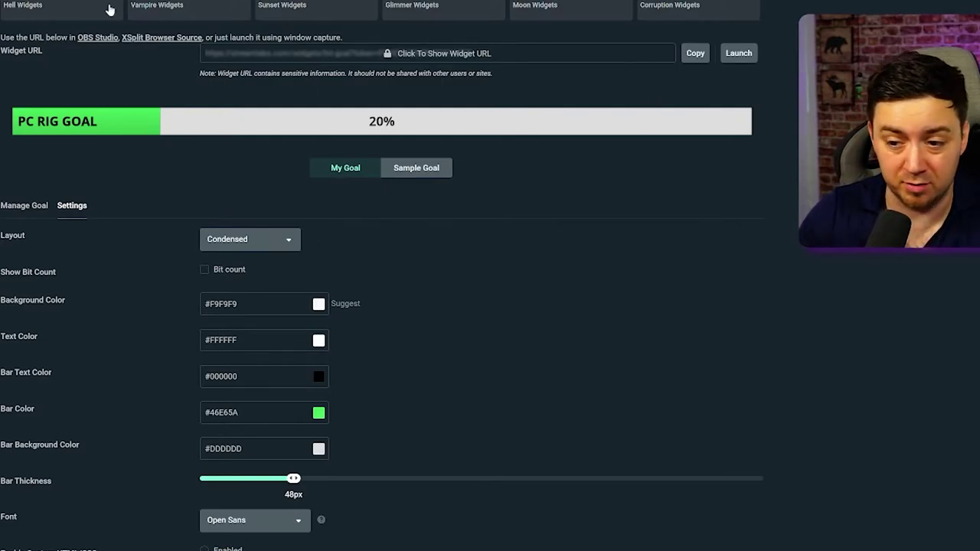
pyautogui.click(266, 247)
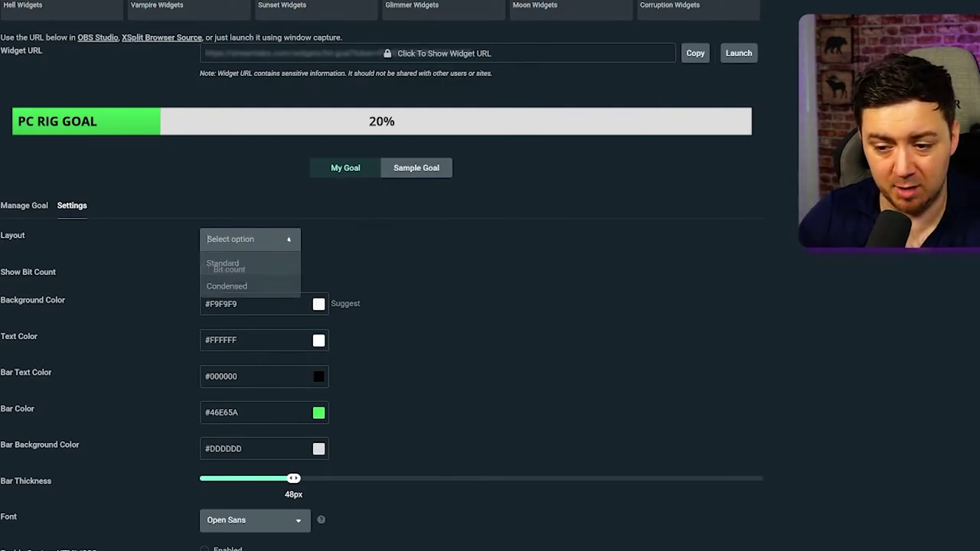
pyautogui.click(257, 284)
pyautogui.click(261, 243)
pyautogui.click(253, 264)
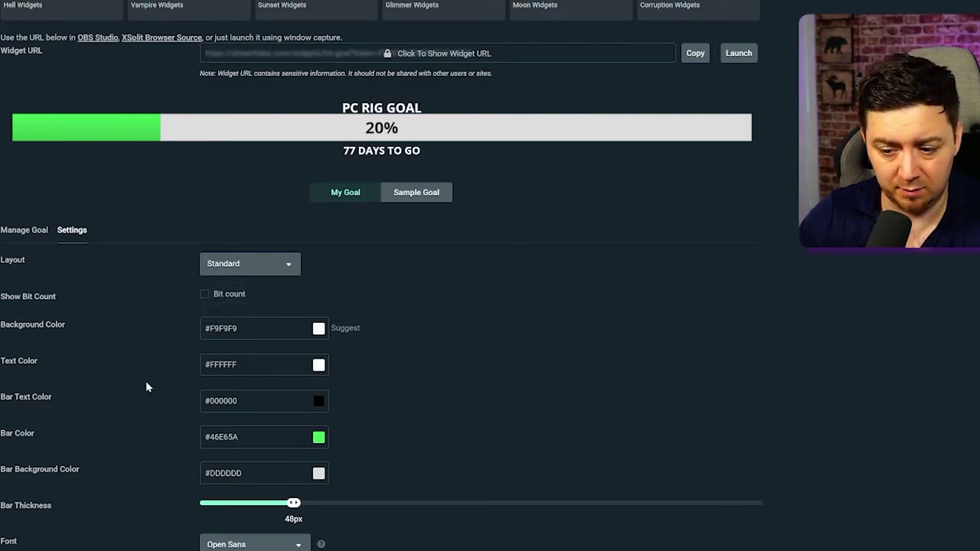
pyautogui.moveTo(0, 403); pyautogui.dragTo(106, 414)
# Set the bar text colour to white, the title text to black, and the layout to Condensed.
pyautogui.click(220, 404)
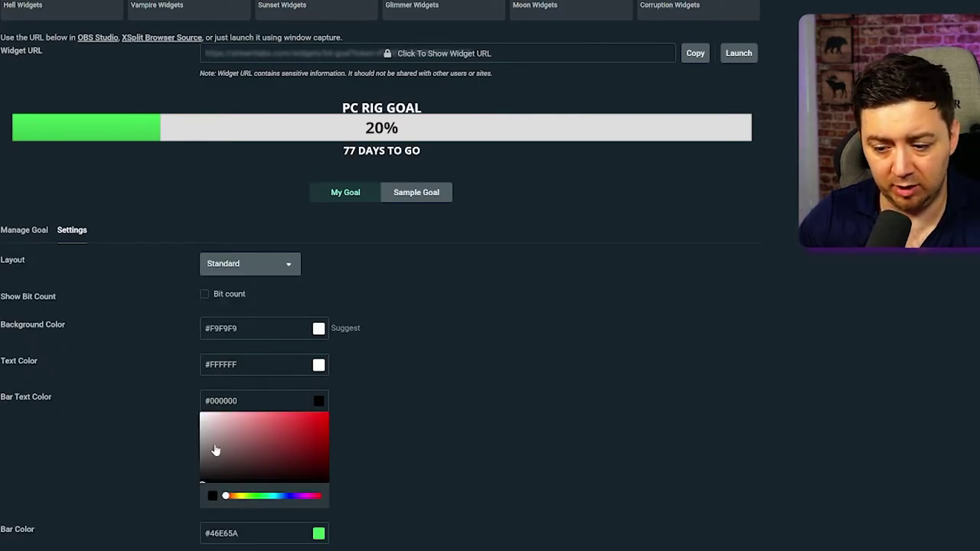
pyautogui.click(303, 232)
pyautogui.moveTo(200, 425); pyautogui.dragTo(229, 447)
pyautogui.click(318, 370)
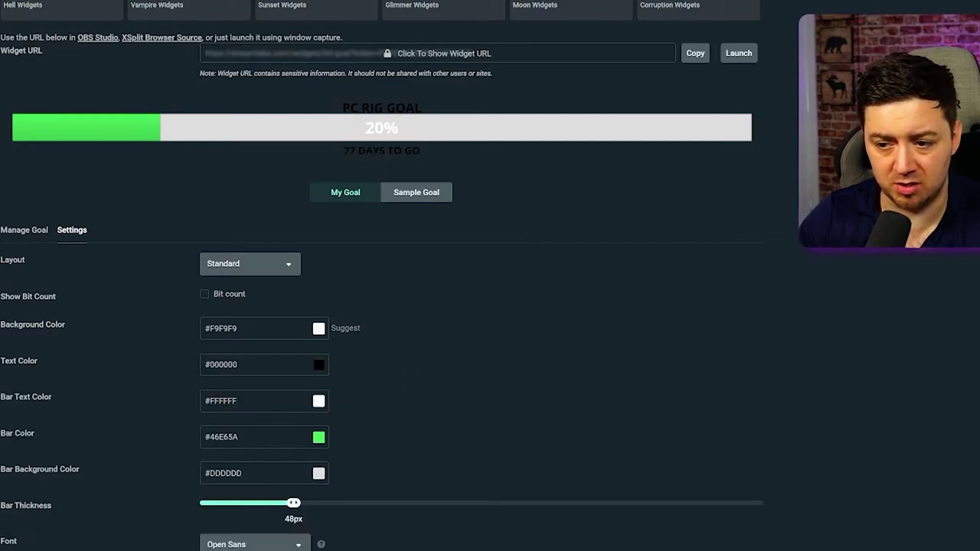
pyautogui.click(236, 267)
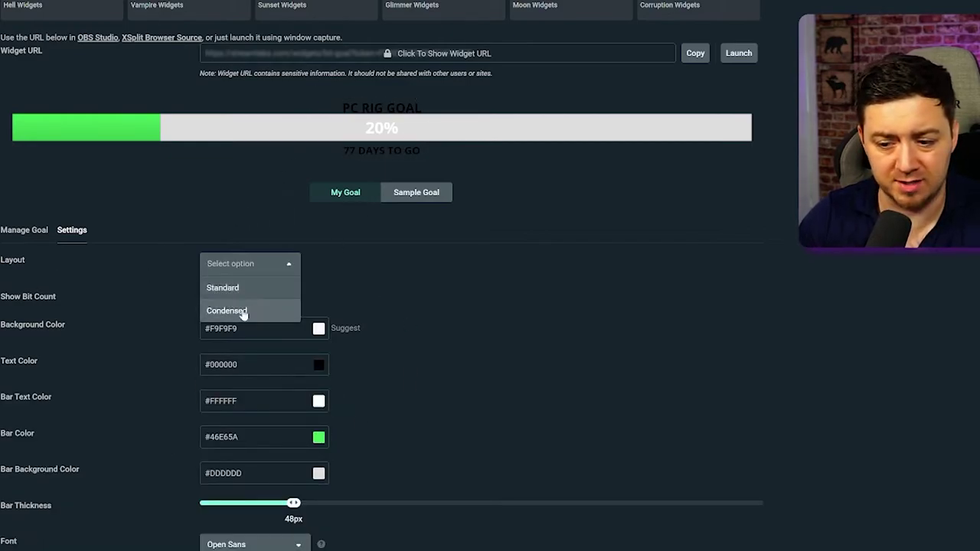
pyautogui.click(243, 310)
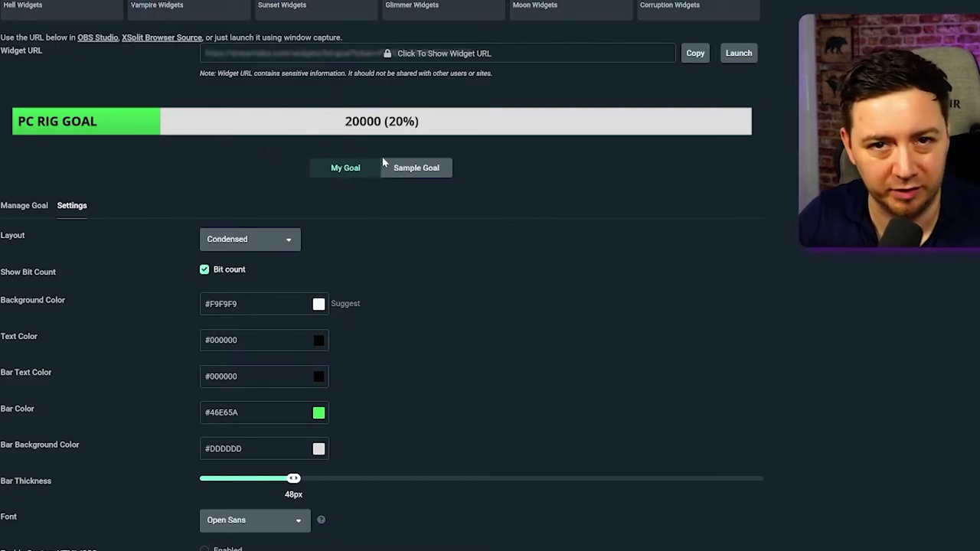
# Make the goal's title text and bit count text yellow.
pyautogui.click(260, 340)
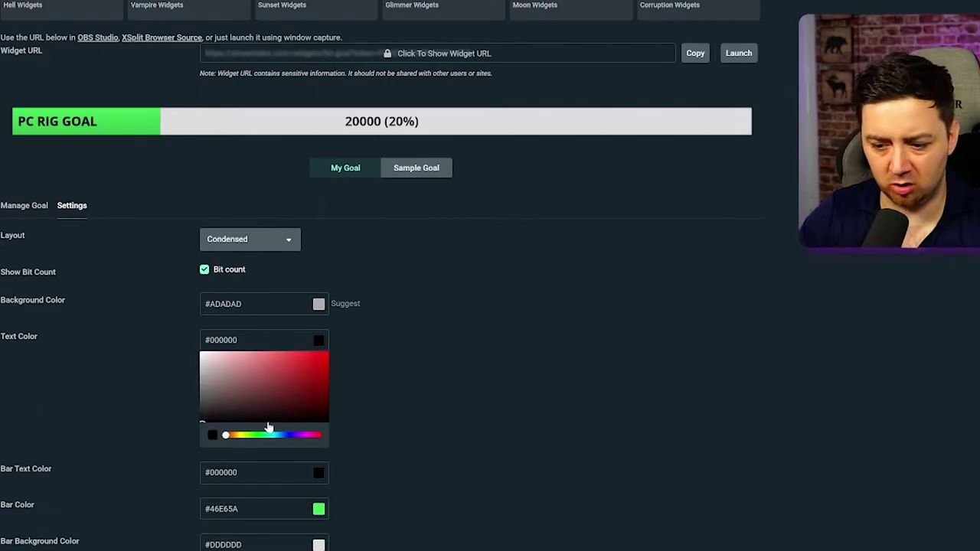
pyautogui.moveTo(268, 433); pyautogui.dragTo(241, 435)
pyautogui.click(242, 472)
pyautogui.moveTo(318, 418); pyautogui.dragTo(567, 230)
pyautogui.click(648, 272)
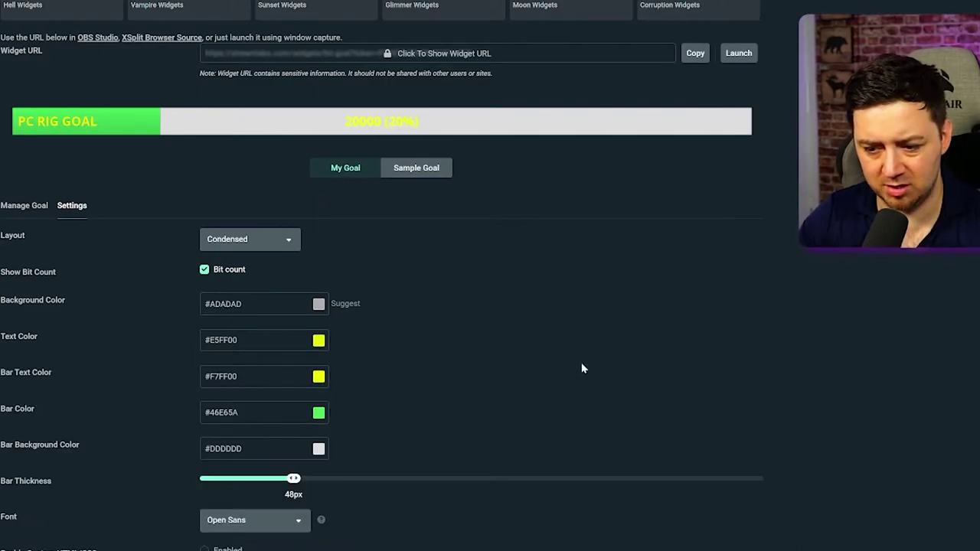
# Change the bar colour from green to a saturated purple (#8E00FF).
pyautogui.click(319, 414)
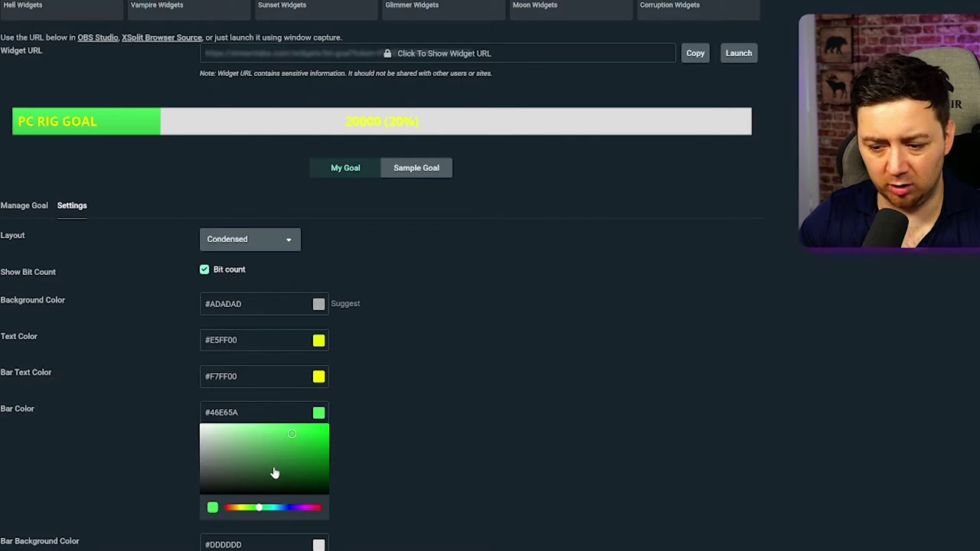
pyautogui.moveTo(290, 510); pyautogui.dragTo(296, 512)
pyautogui.moveTo(292, 453); pyautogui.dragTo(329, 425)
pyautogui.click(620, 406)
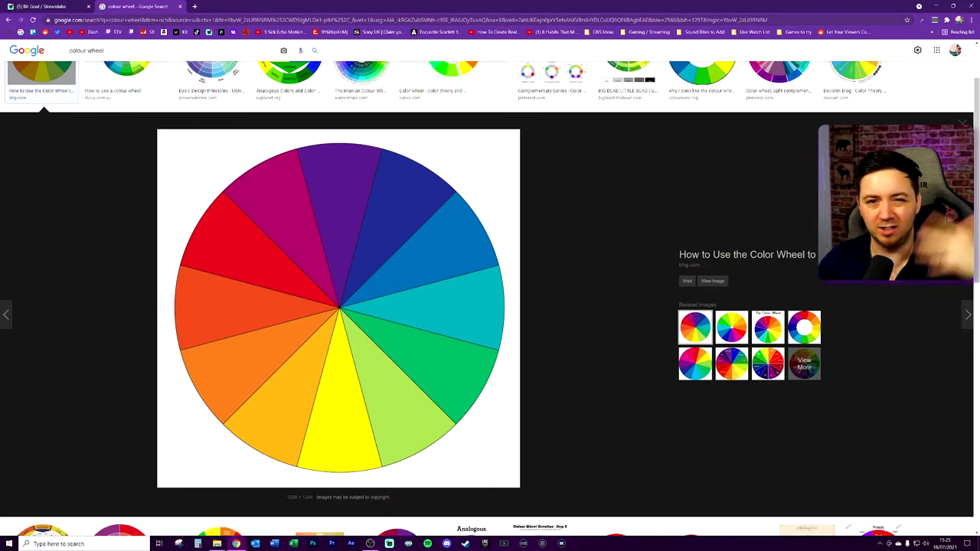
# Set the bar background colour to grey #525252 and the bar thickness to 32px.
pyautogui.click(180, 6)
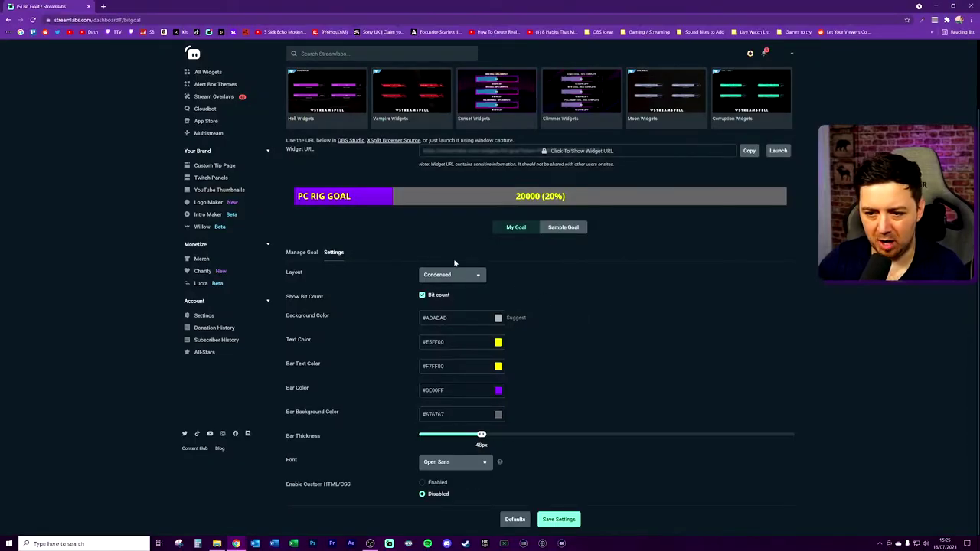
pyautogui.click(430, 414)
pyautogui.moveTo(421, 453); pyautogui.dragTo(419, 457)
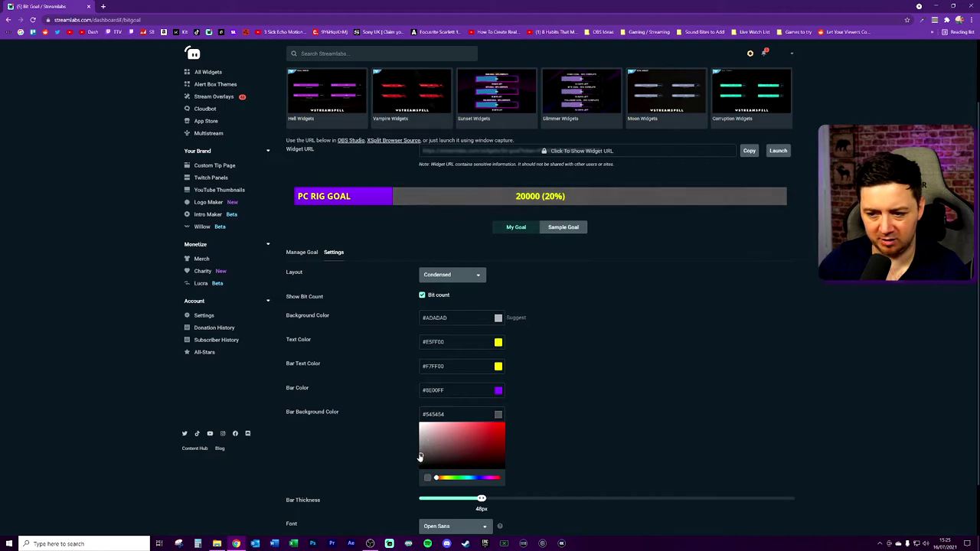
pyautogui.click(648, 382)
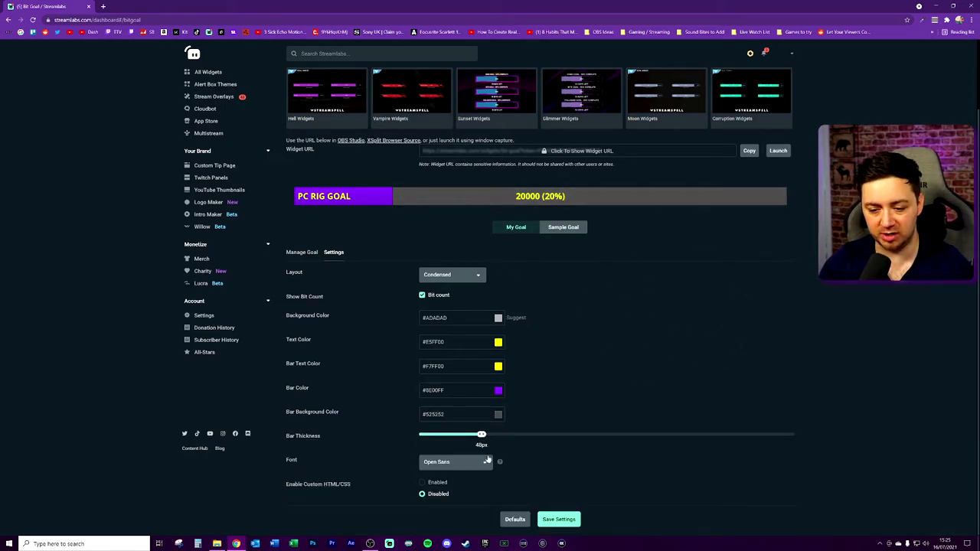
pyautogui.moveTo(481, 436); pyautogui.dragTo(404, 430)
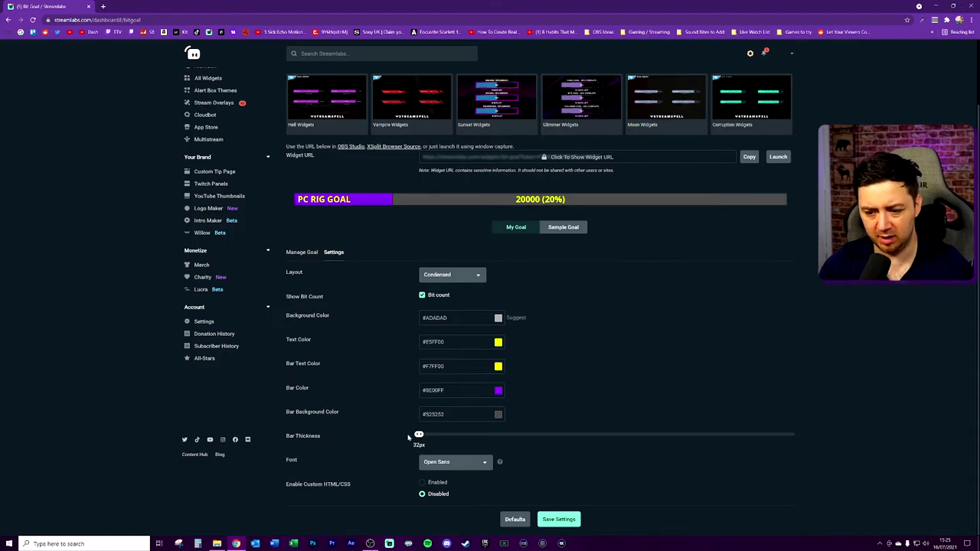
# Choose Orbitron as the goal's font.
pyautogui.click(453, 462)
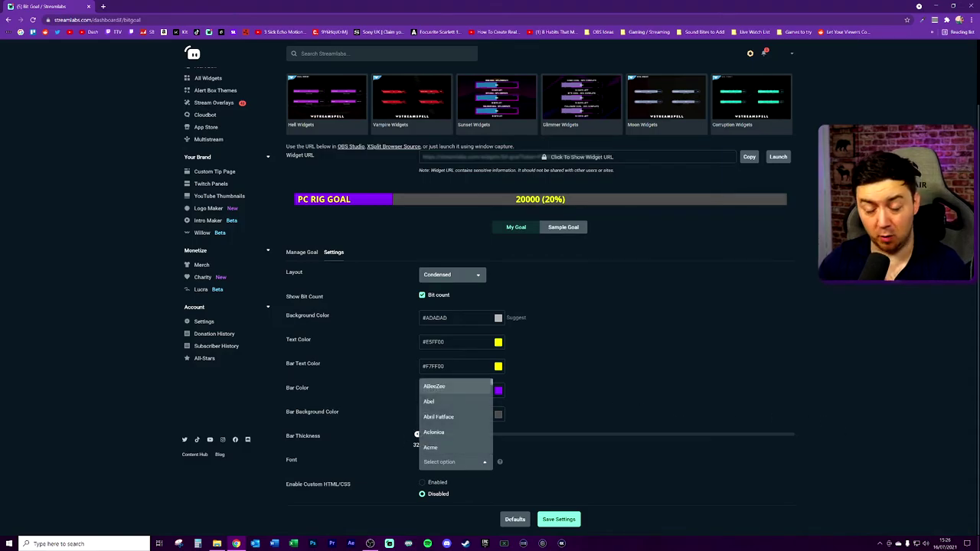
pyautogui.scroll(-3, 451, 436)
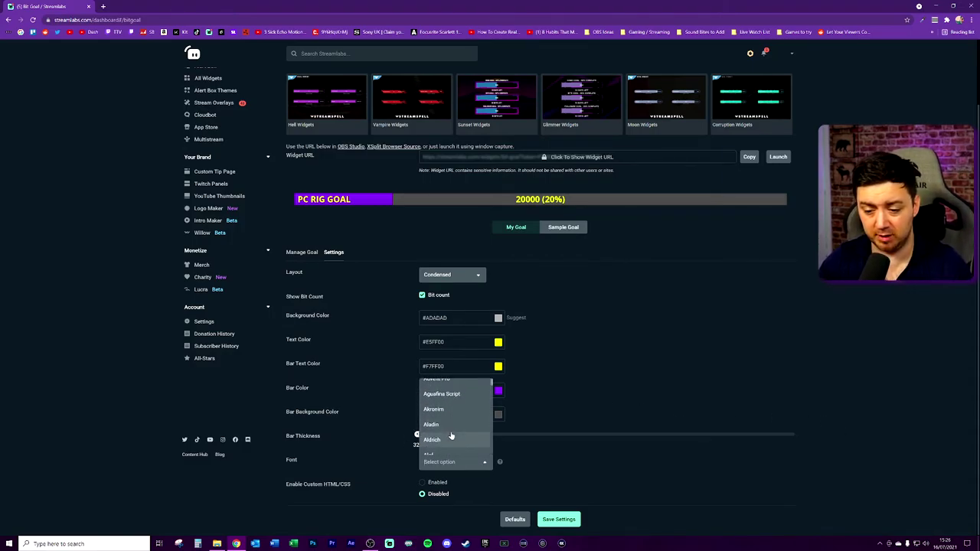
pyautogui.write('orb')
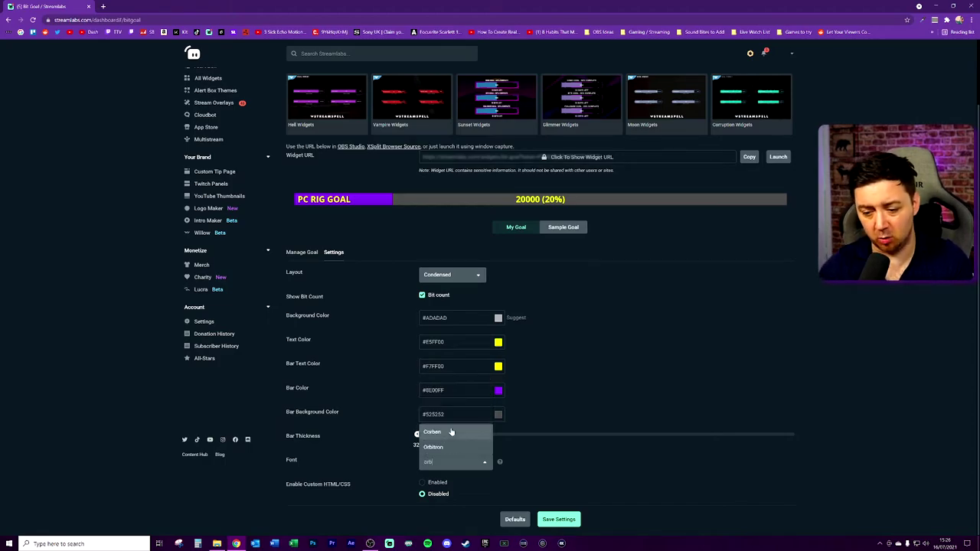
pyautogui.click(434, 446)
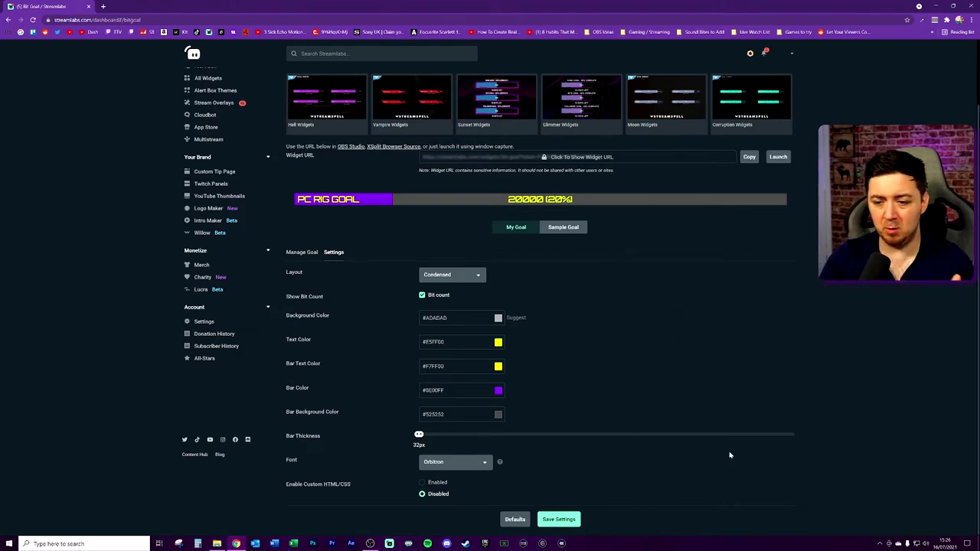
# Save the goal's appearance settings and copy the widget URL.
pyautogui.click(558, 520)
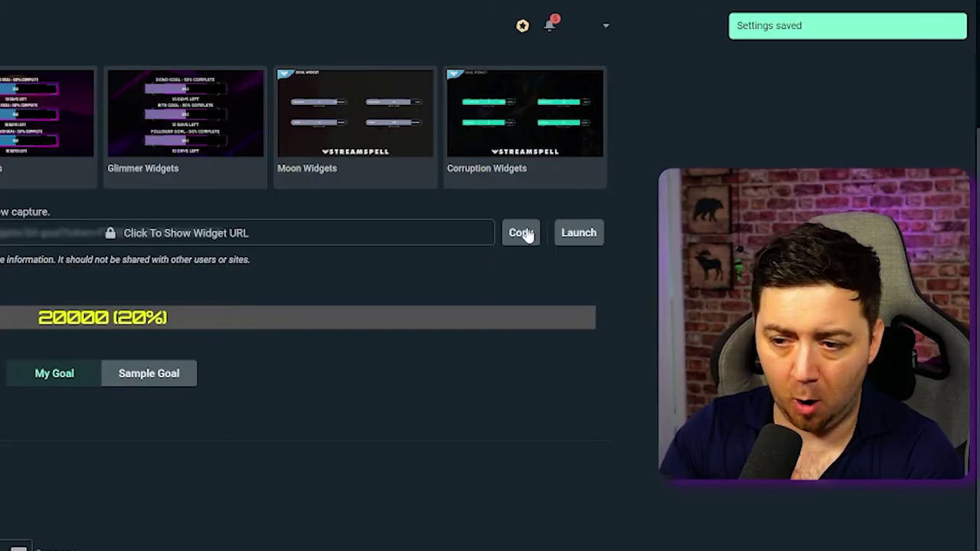
pyautogui.click(523, 233)
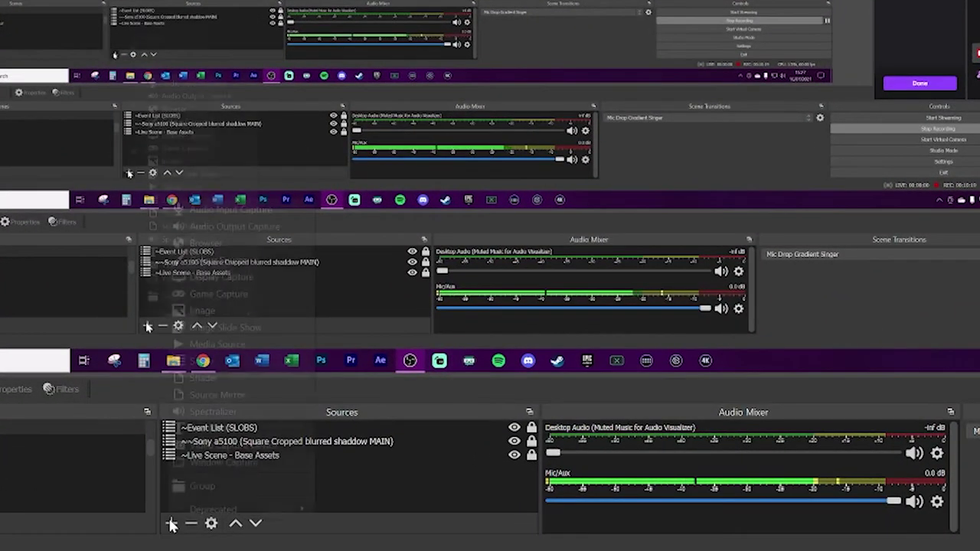
# Add a browser source named 'Bits goal' and paste the Streamlabs widget URL as its address.
pyautogui.click(170, 523)
pyautogui.click(227, 251)
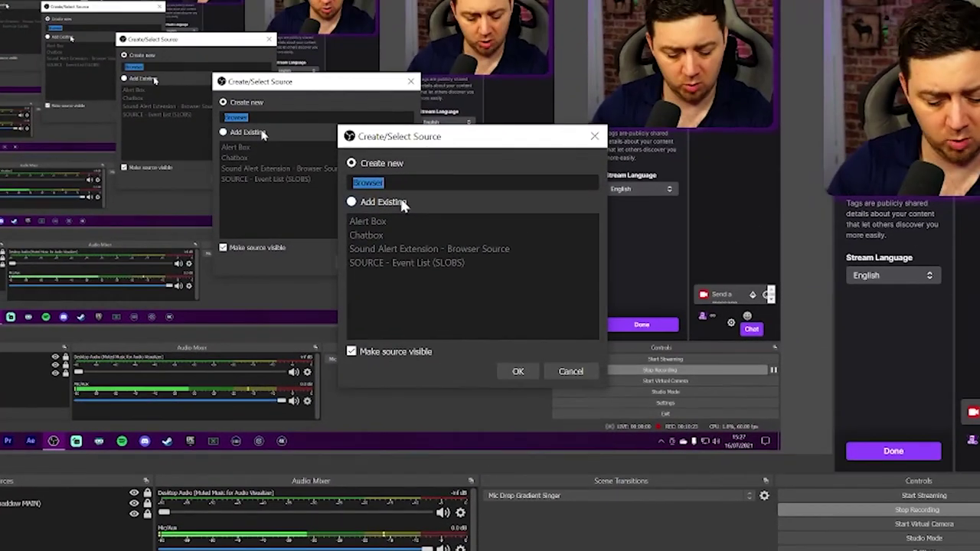
pyautogui.write('Bits goal')
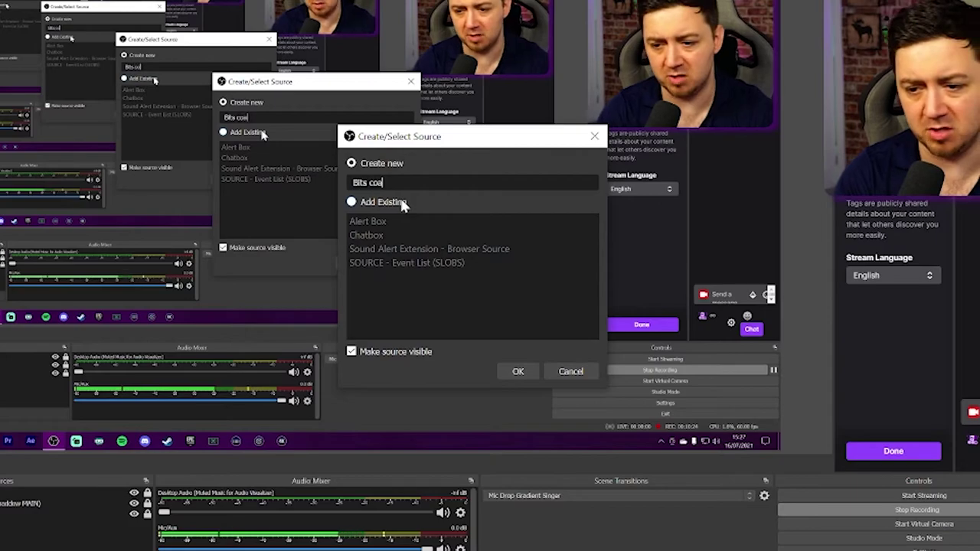
pyautogui.click(518, 372)
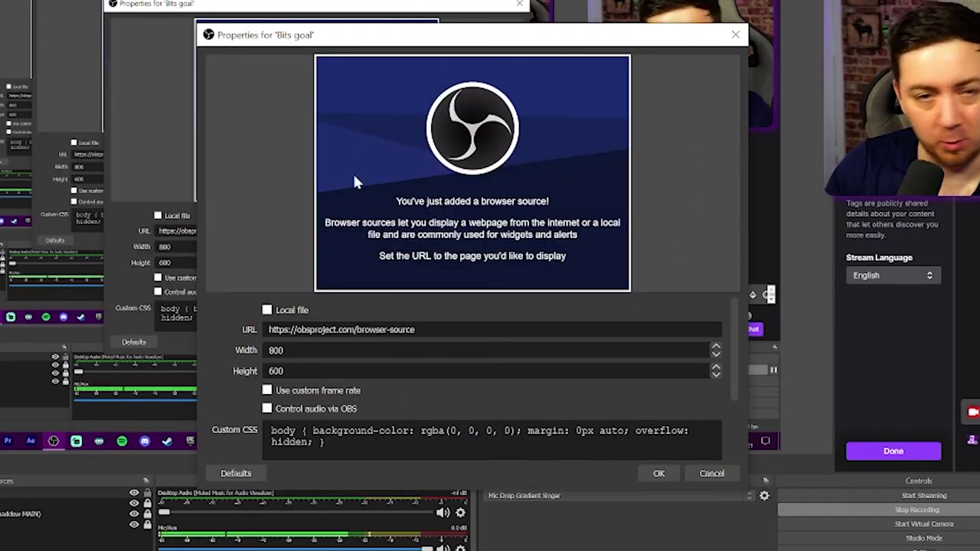
pyautogui.hotkey('ctrl', 'a')
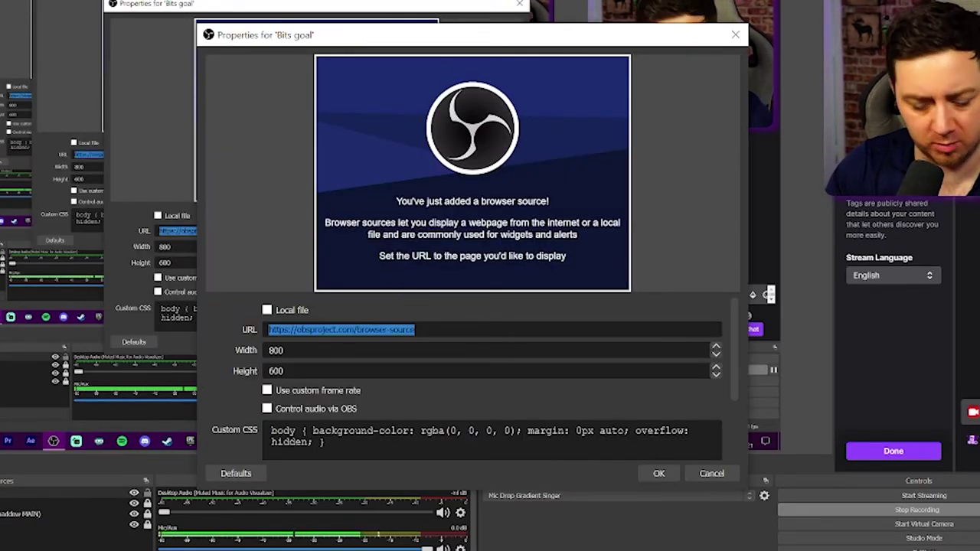
pyautogui.hotkey('ctrl', 'v')
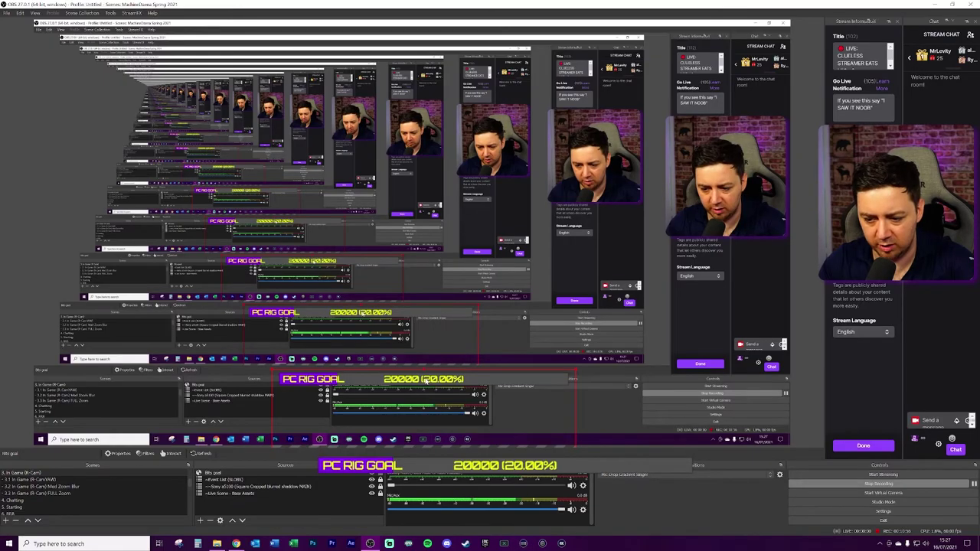
# Centre the Bits goal source on screen with Transform > Centre to screen.
pyautogui.rightClick(506, 465)
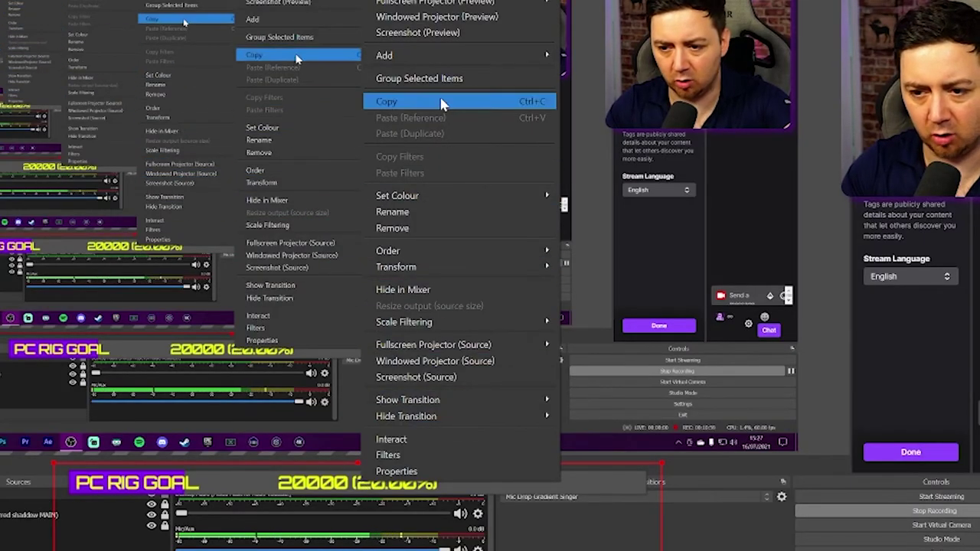
pyautogui.moveTo(546, 265)
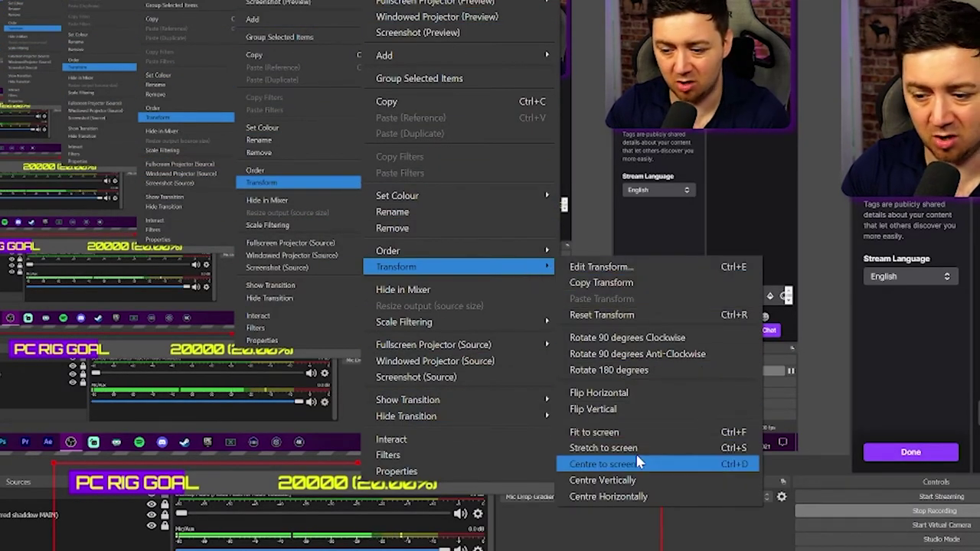
pyautogui.click(640, 463)
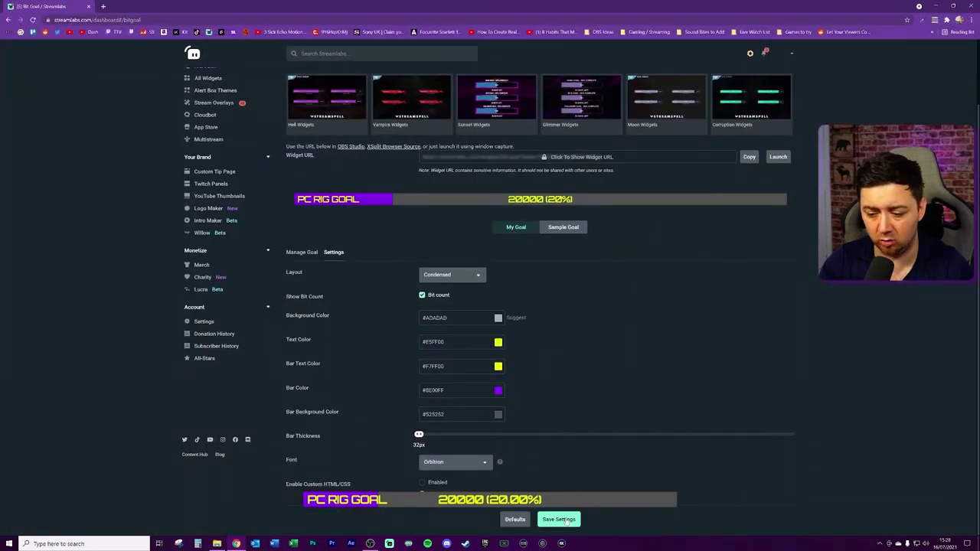
# Save the Bit Goal widget's current settings on the Streamlabs dashboard.
pyautogui.click(565, 519)
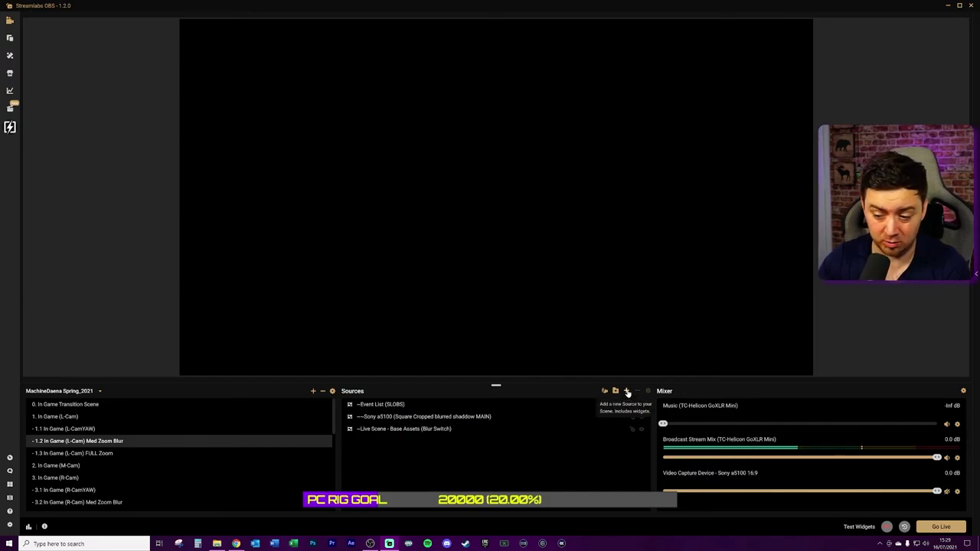
# Add a new browser source to the Streamlabs OBS scene.
pyautogui.click(627, 392)
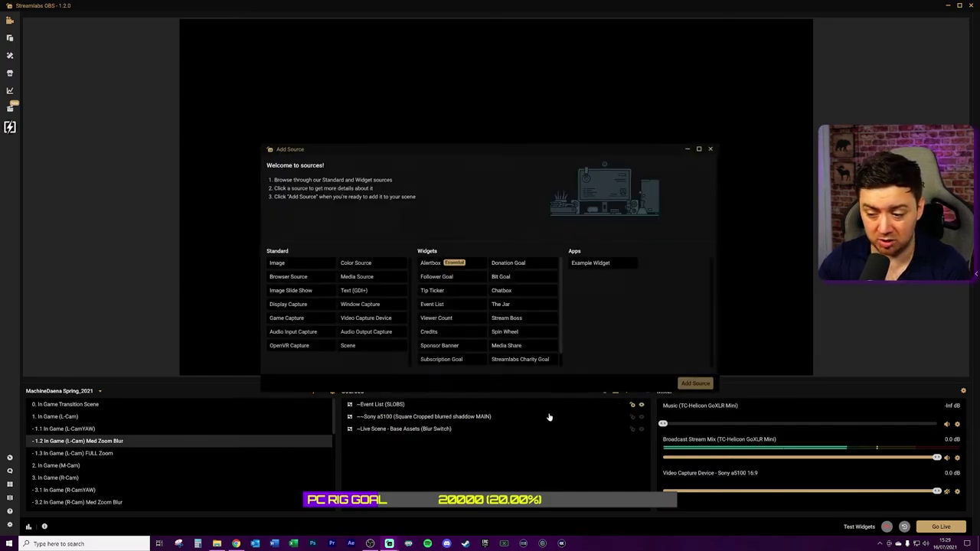
pyautogui.click(298, 278)
pyautogui.click(695, 383)
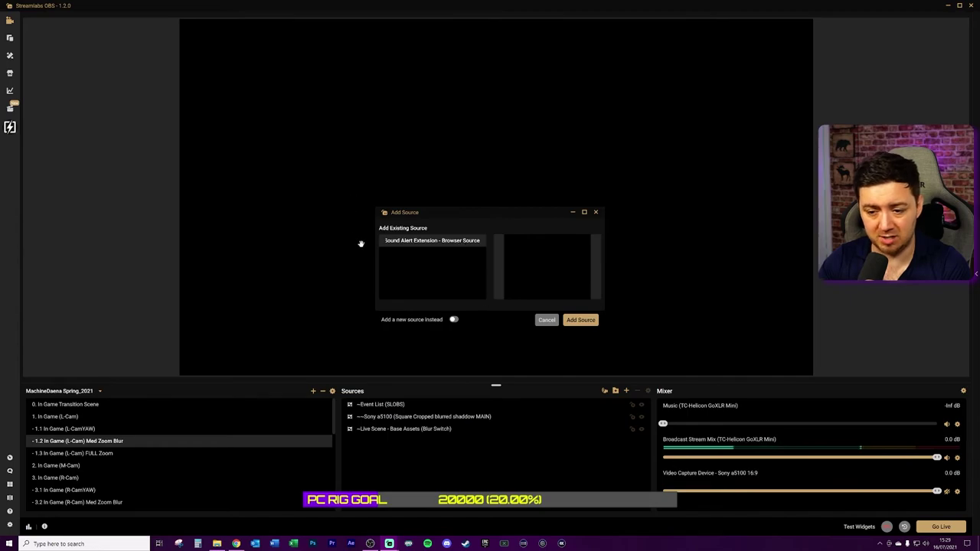
pyautogui.click(454, 319)
pyautogui.click(580, 320)
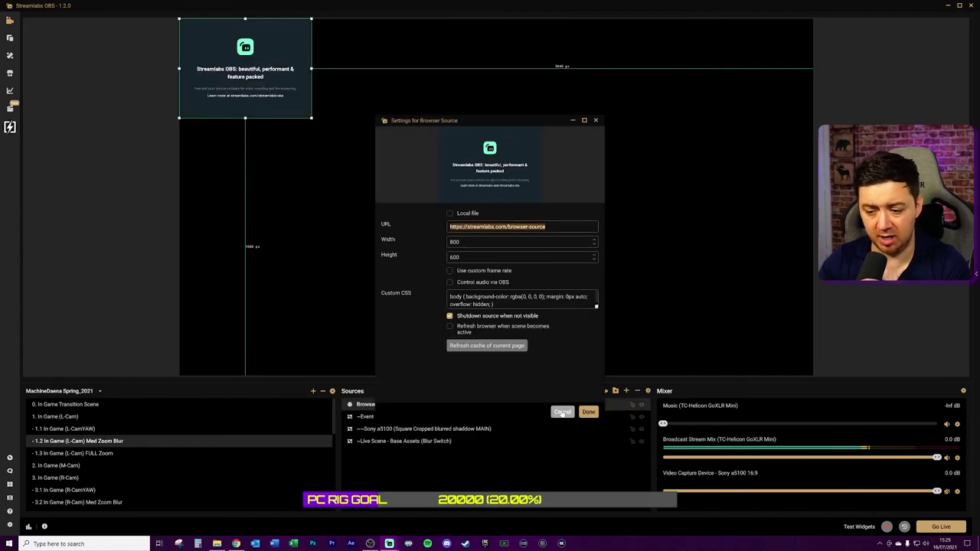
# Close the browser source settings unchanged, delete the source, and bring up Add Source.
pyautogui.click(562, 411)
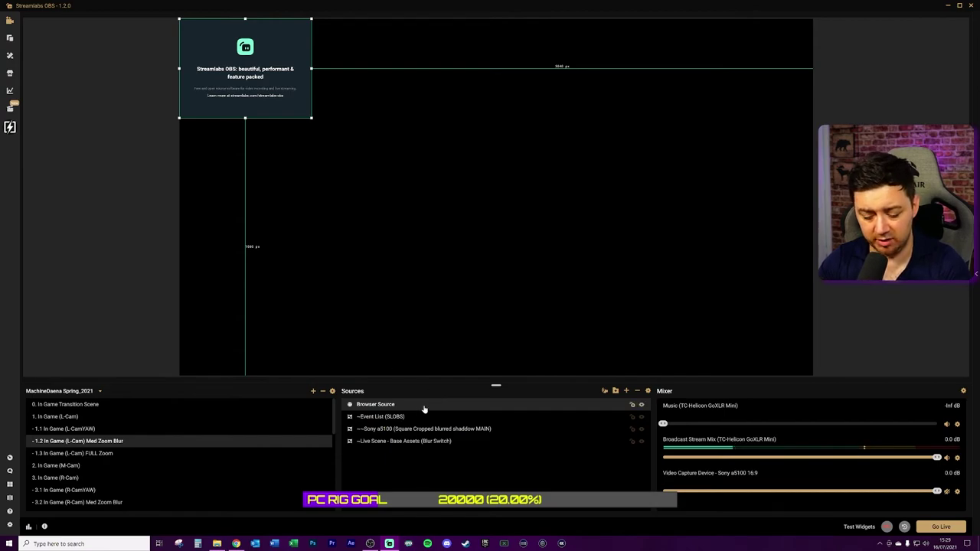
pyautogui.press('Delete')
pyautogui.click(511, 273)
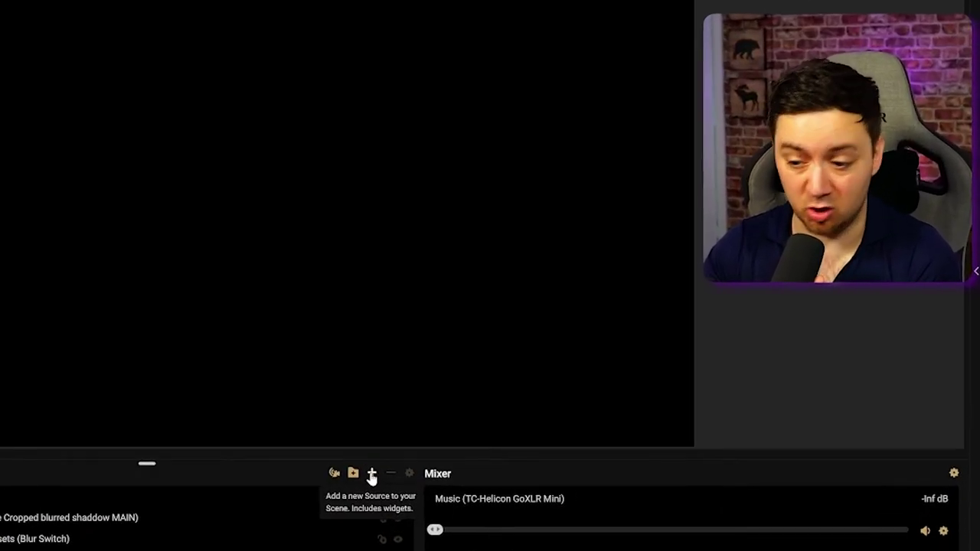
pyautogui.click(372, 476)
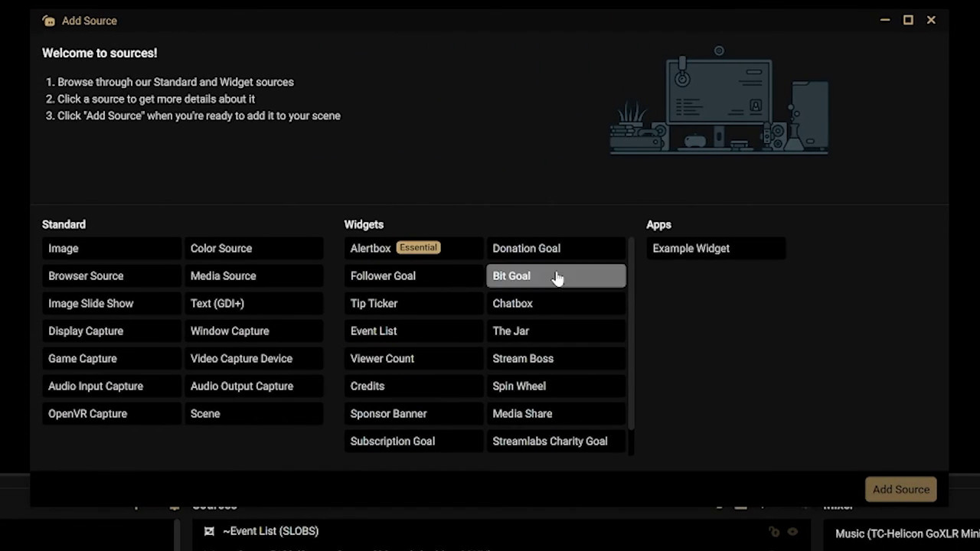
# Add a Bit Goal widget source named 'Bit Goal', reviewing its Goal and Visual Settings.
pyautogui.click(530, 277)
pyautogui.click(877, 491)
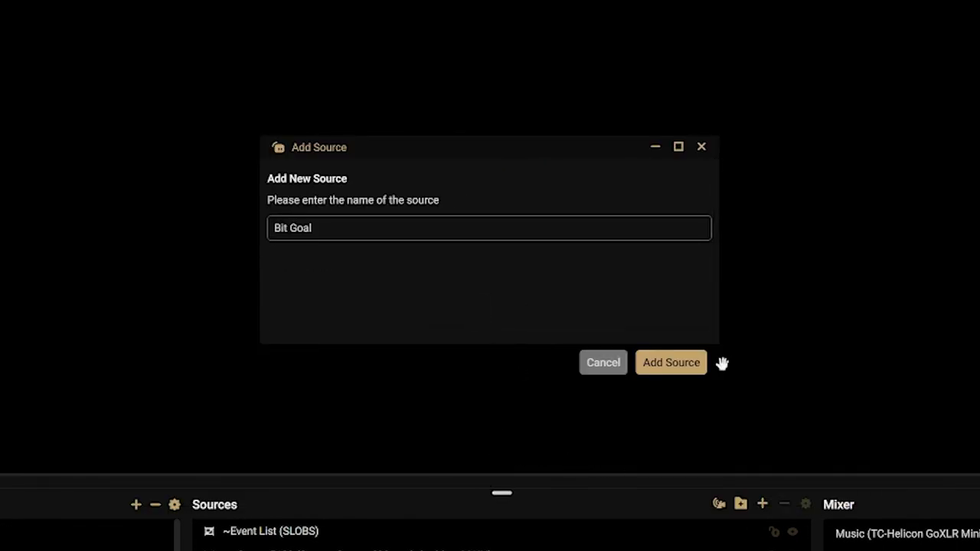
pyautogui.click(672, 362)
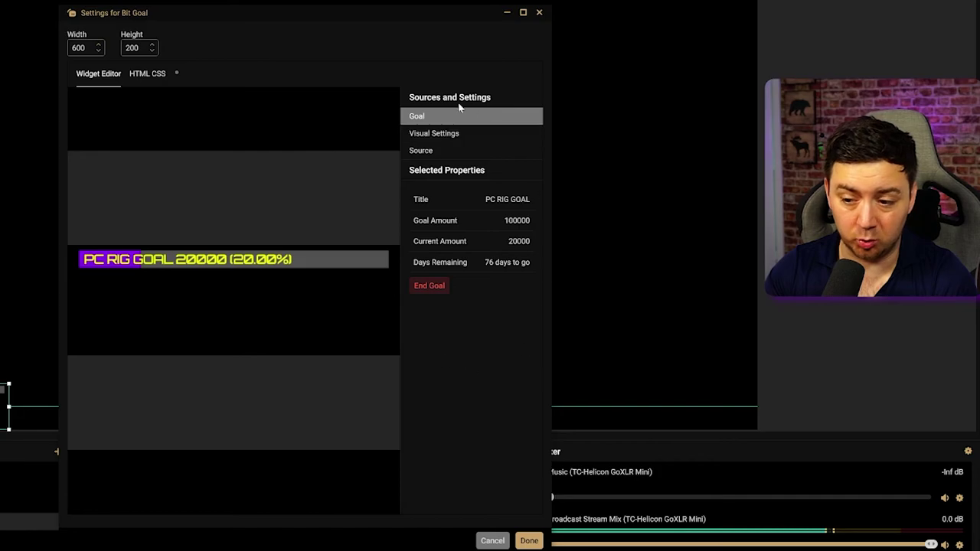
pyautogui.click(454, 133)
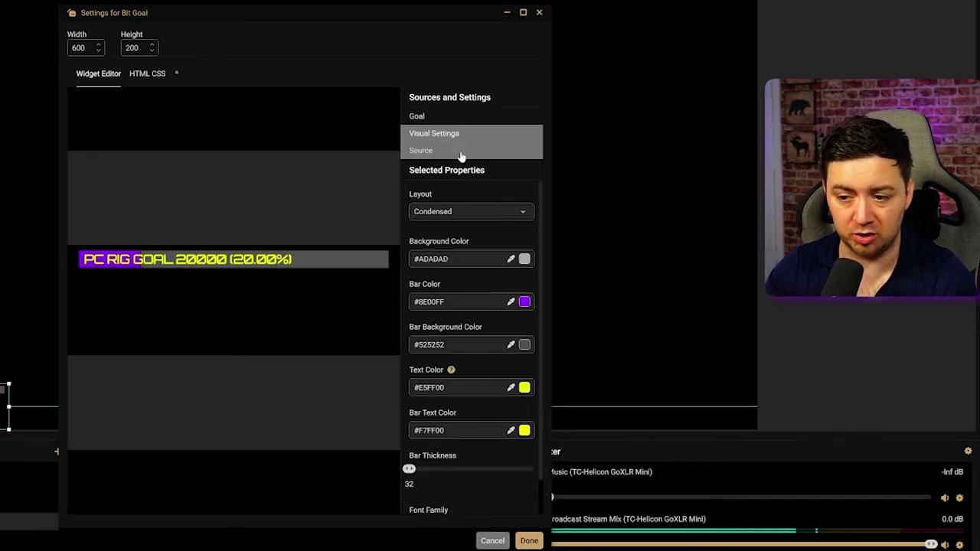
pyautogui.click(457, 151)
pyautogui.click(430, 116)
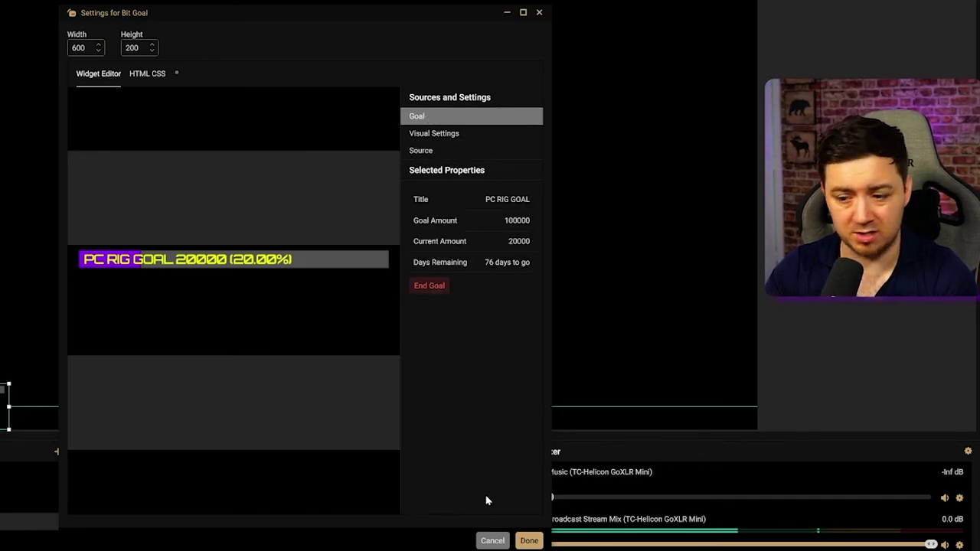
pyautogui.click(531, 543)
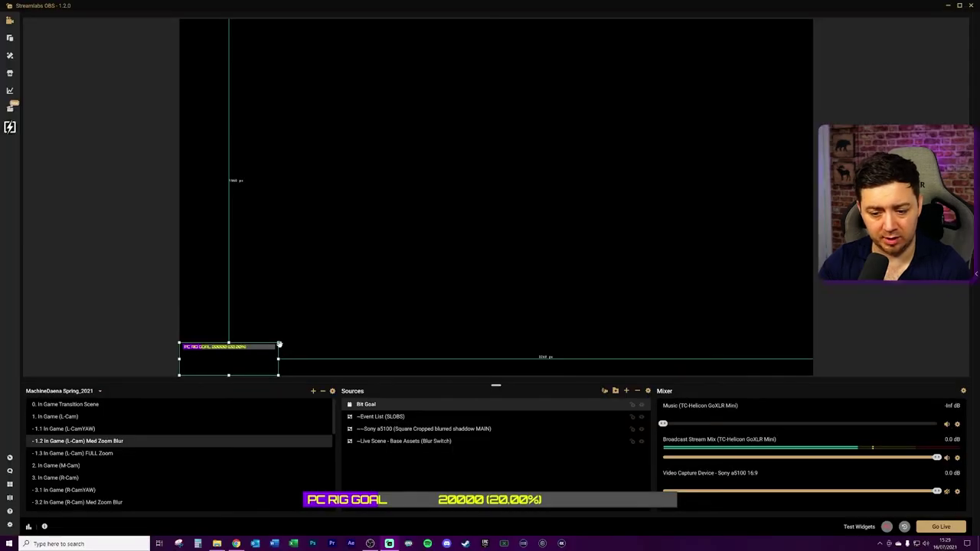
# Enlarge the PC RIG GOAL bar and move it to the bottom centre of the preview.
pyautogui.moveTo(14, 389); pyautogui.dragTo(125, 325)
pyautogui.moveTo(420, 272); pyautogui.dragTo(593, 338)
pyautogui.click(93, 207)
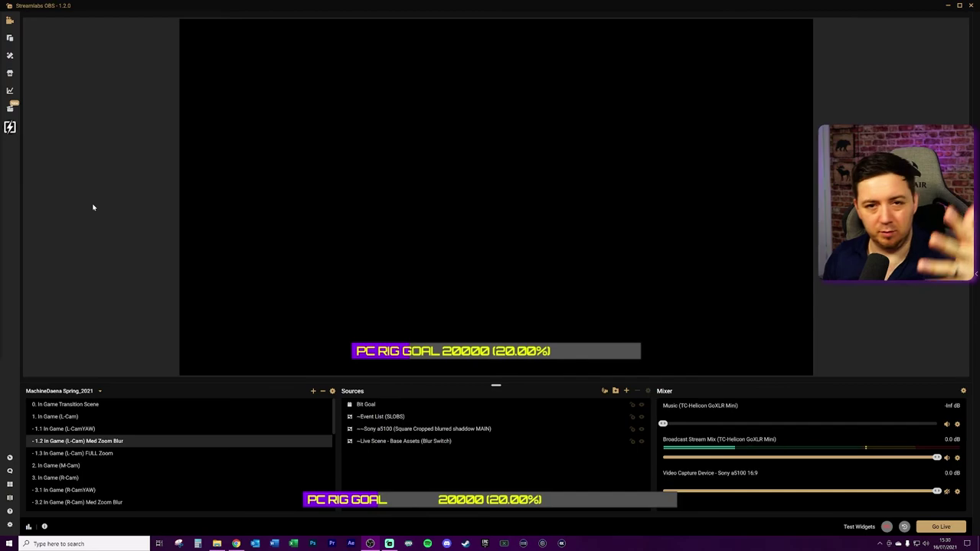